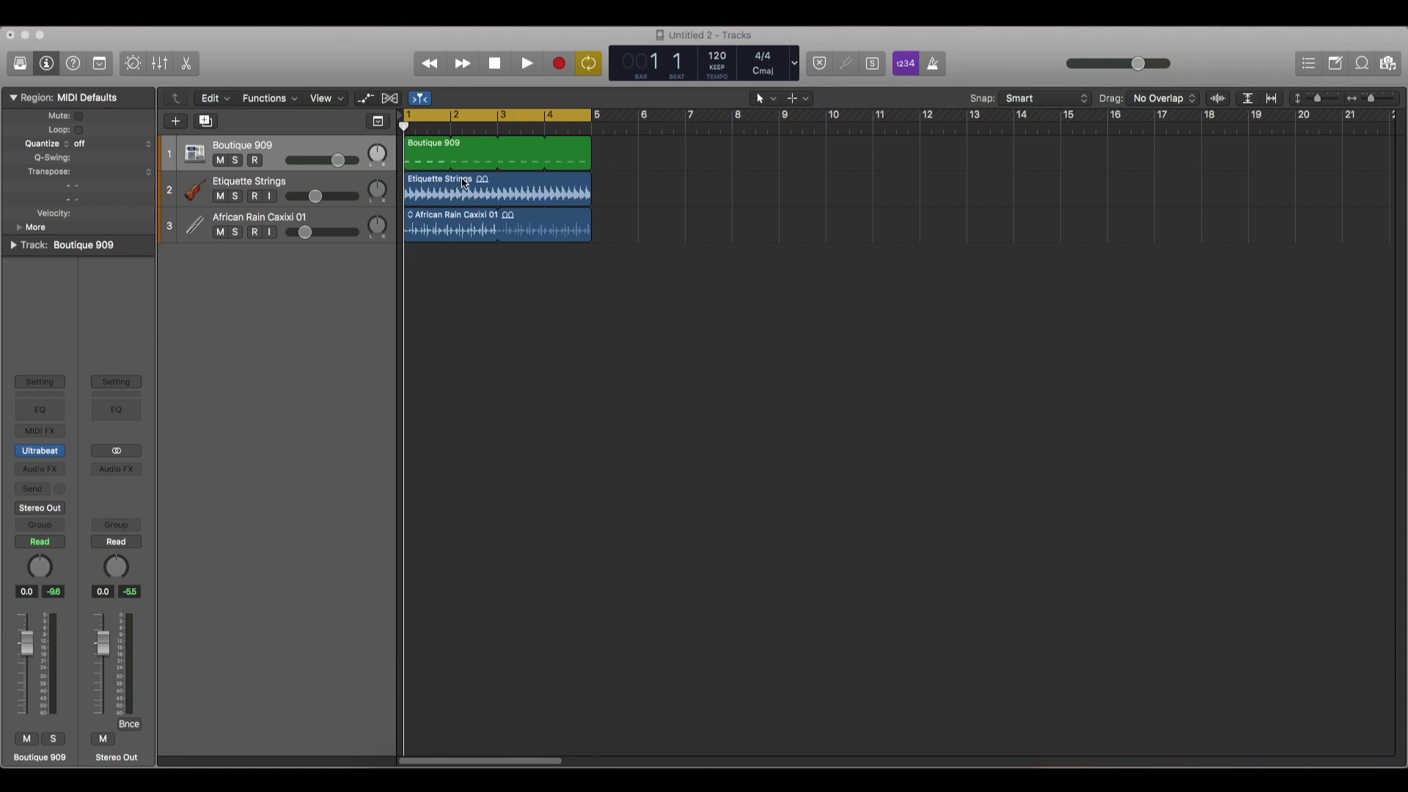
- Duplicate the Boutique 909 track and copy its region onto the new track 2
click(281, 147)
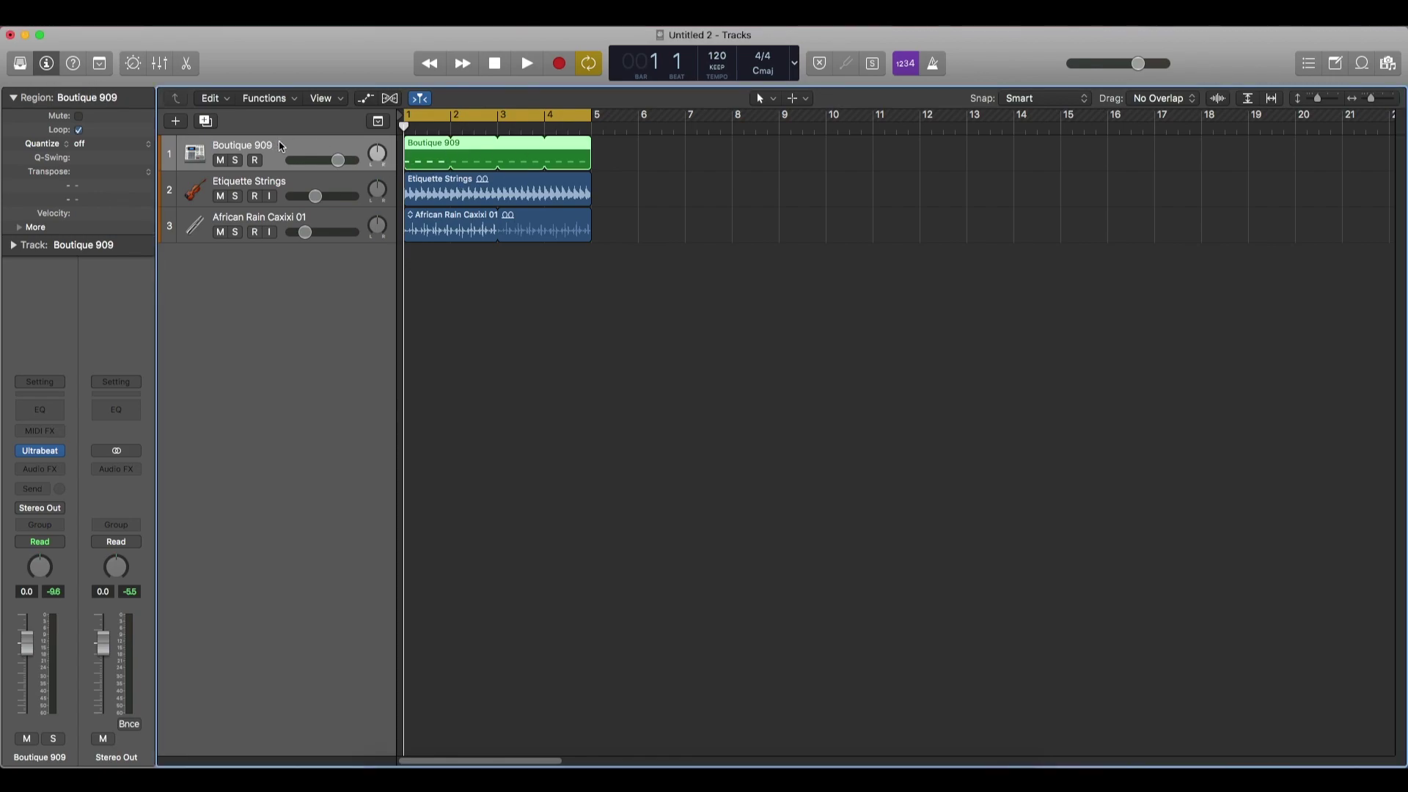
key(super+d)
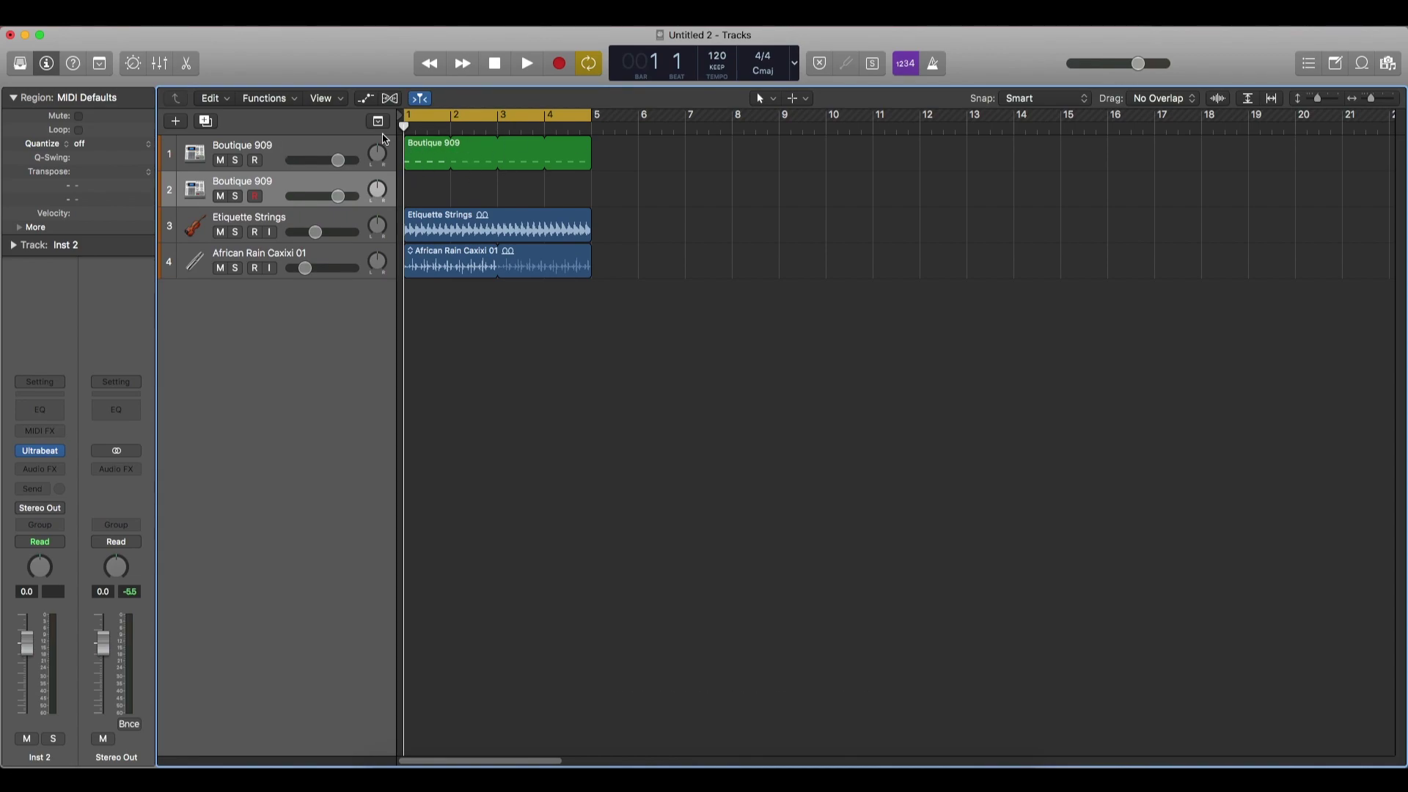
drag(416, 146, 410, 194)
- Rename the first Boutique 909 track to 'Sidechain'
click(266, 139)
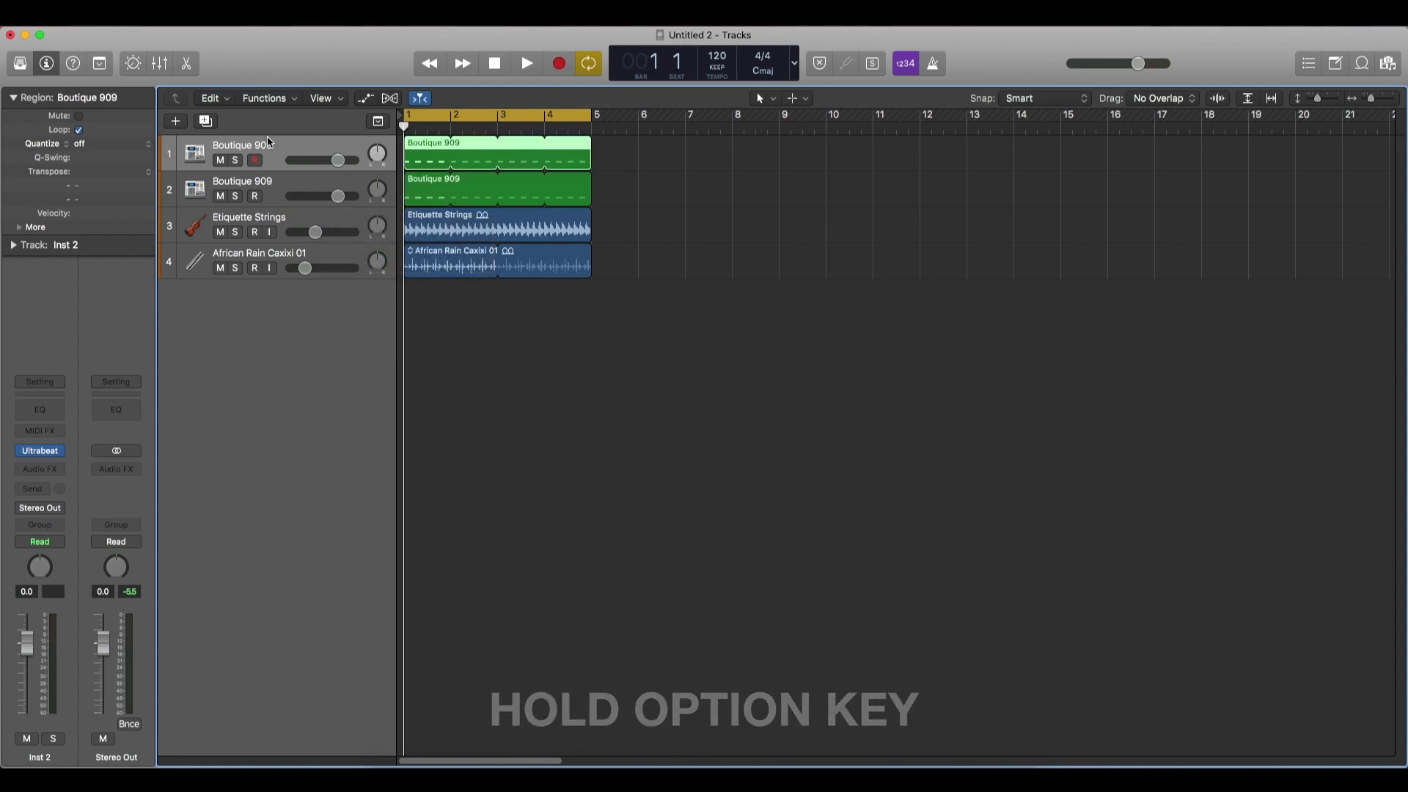
double_click(272, 143)
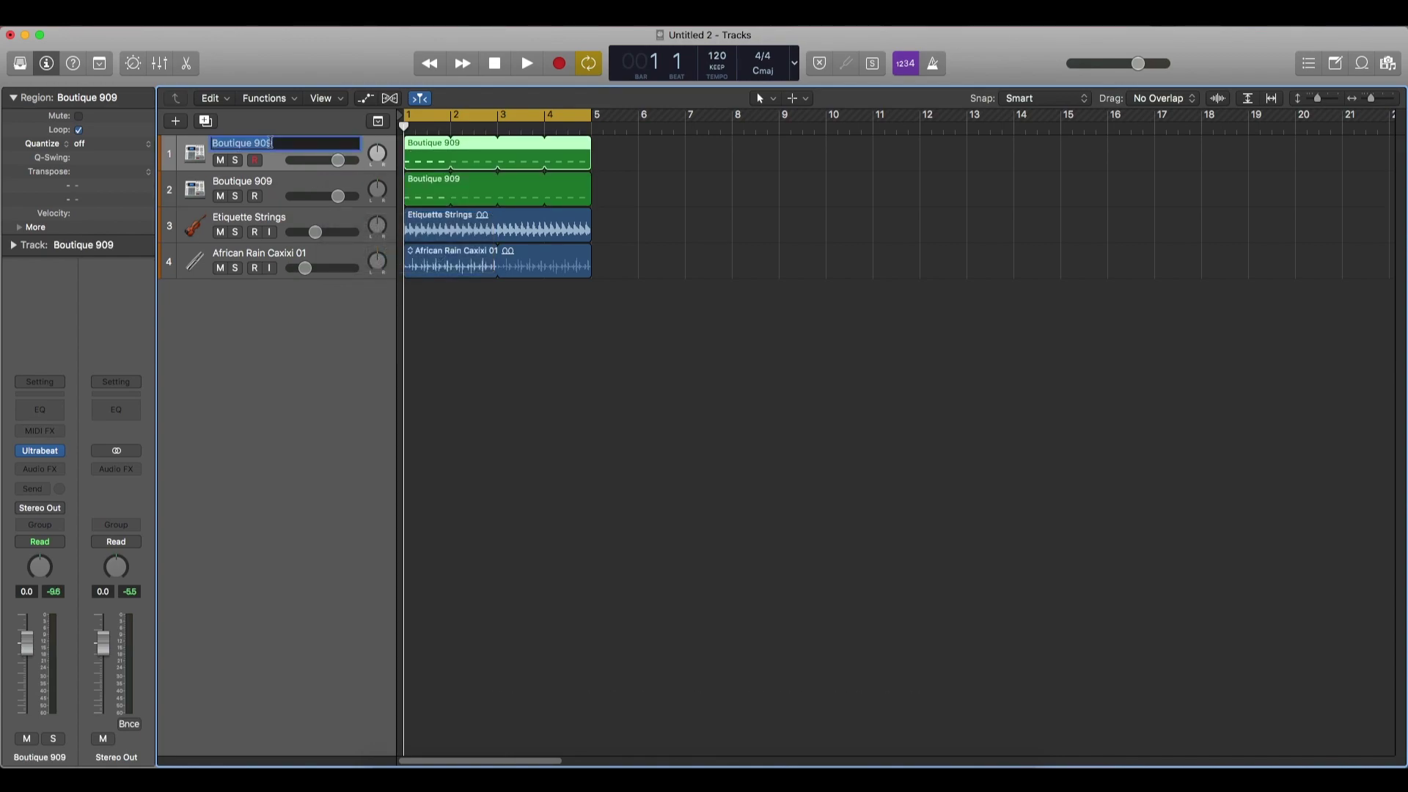
text(Sidechain)
key(Return)
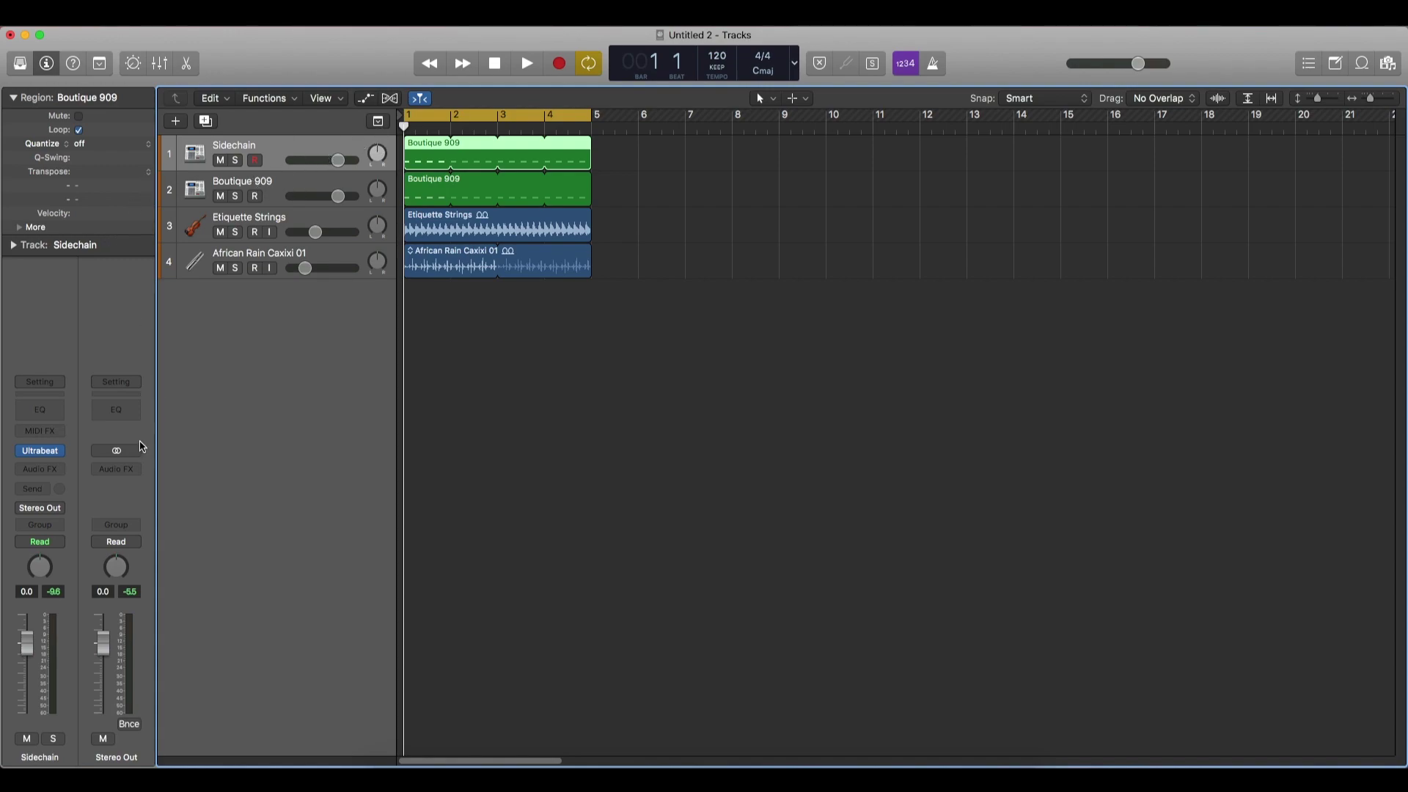
- Set the Sidechain track's output to No Output and send it to Bus 1 at default level
click(61, 513)
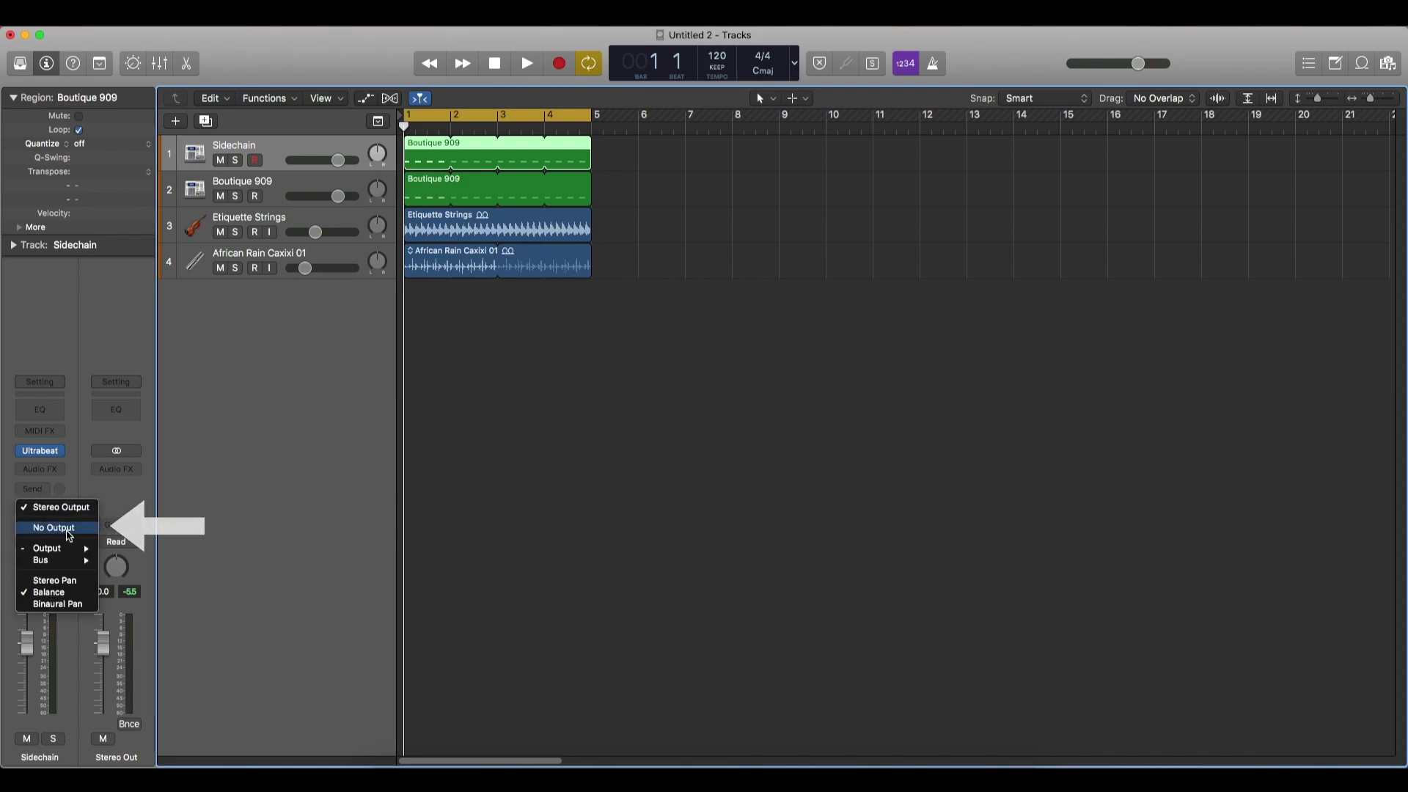
click(65, 528)
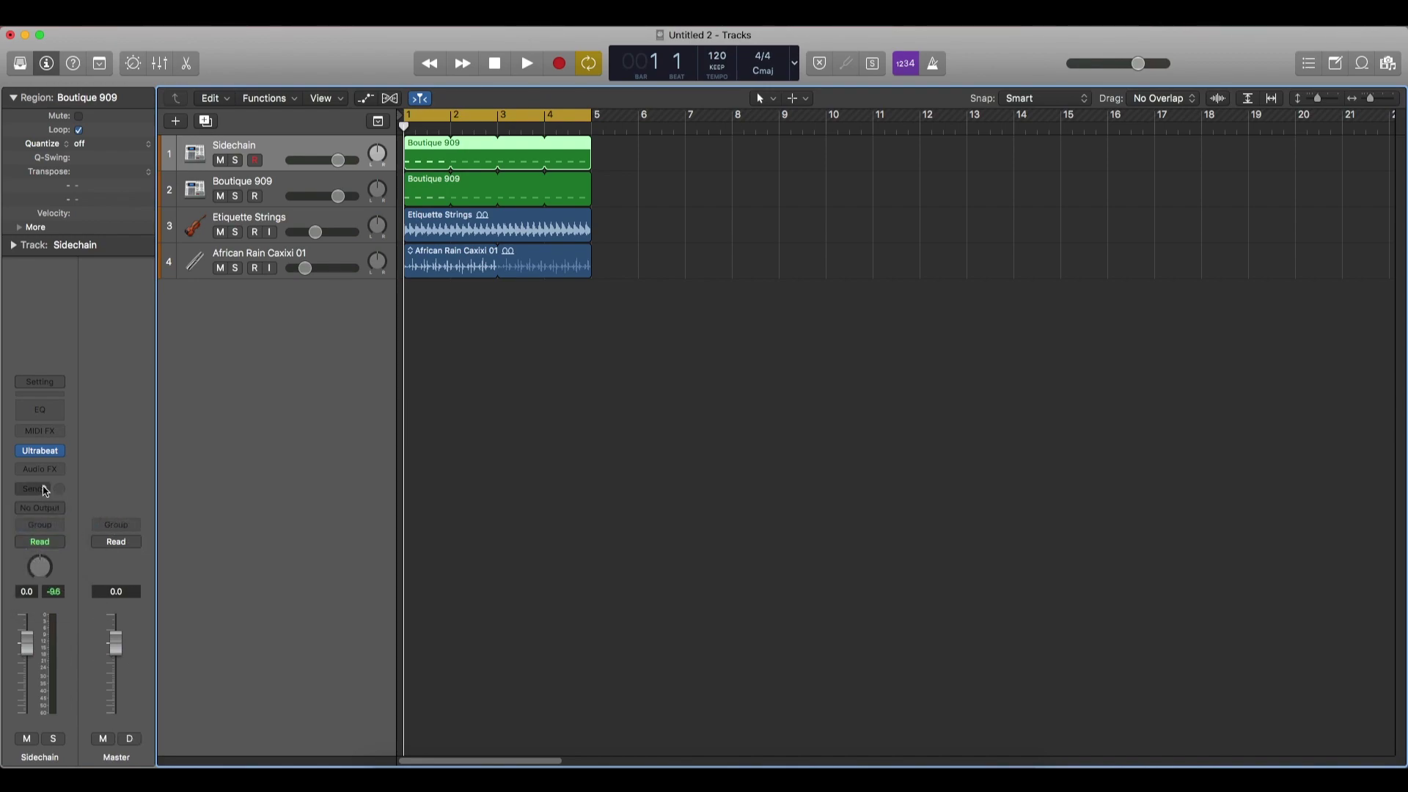
click(45, 490)
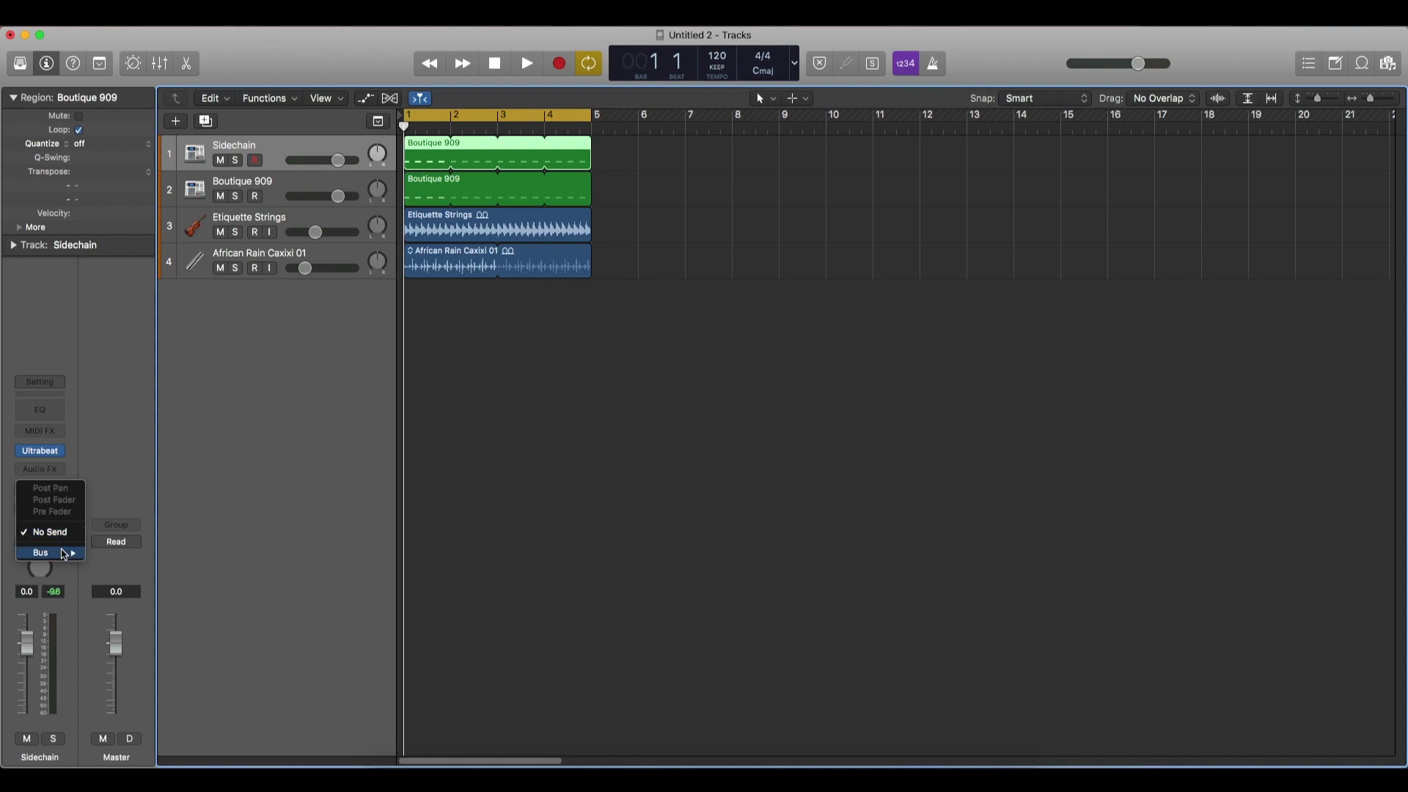
mouse_move(64, 555)
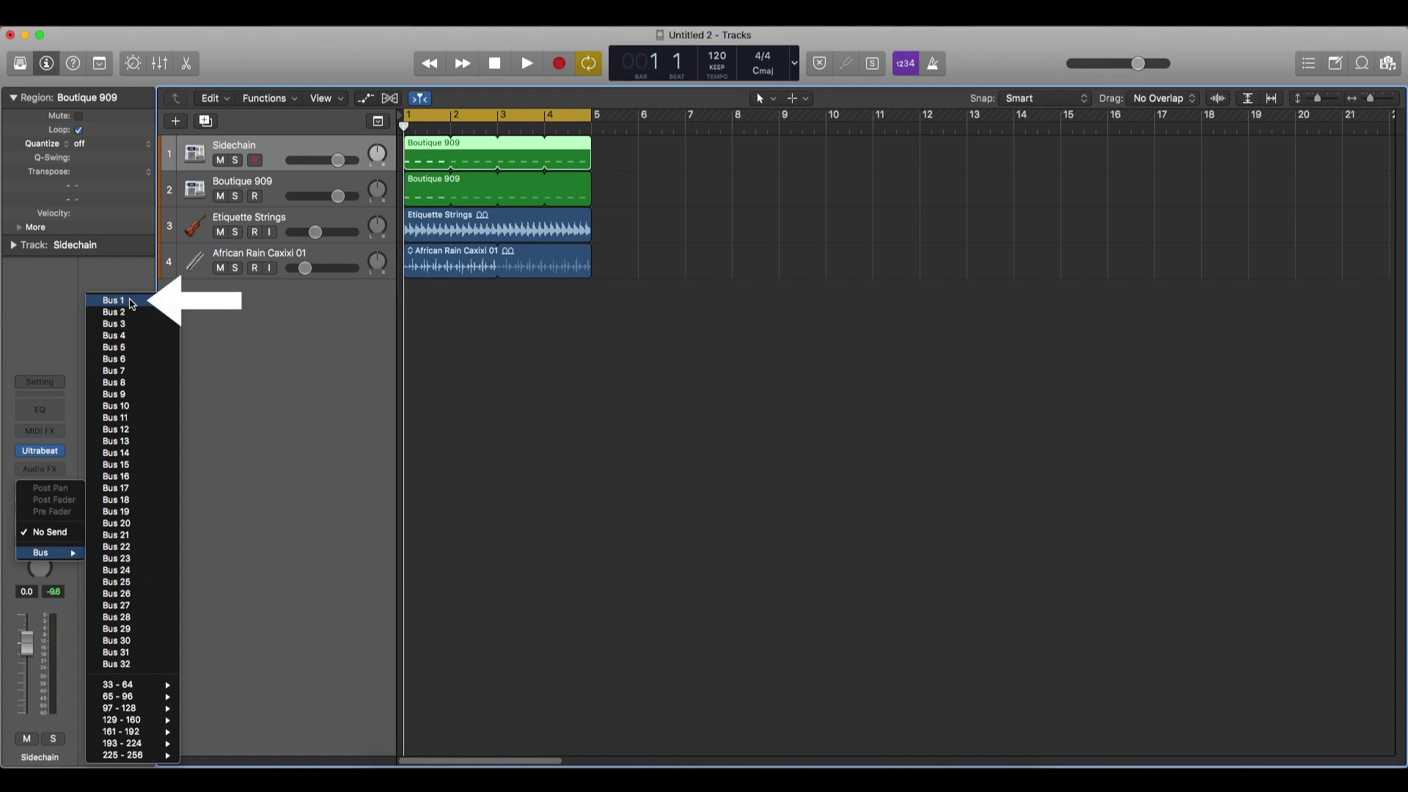
click(132, 301)
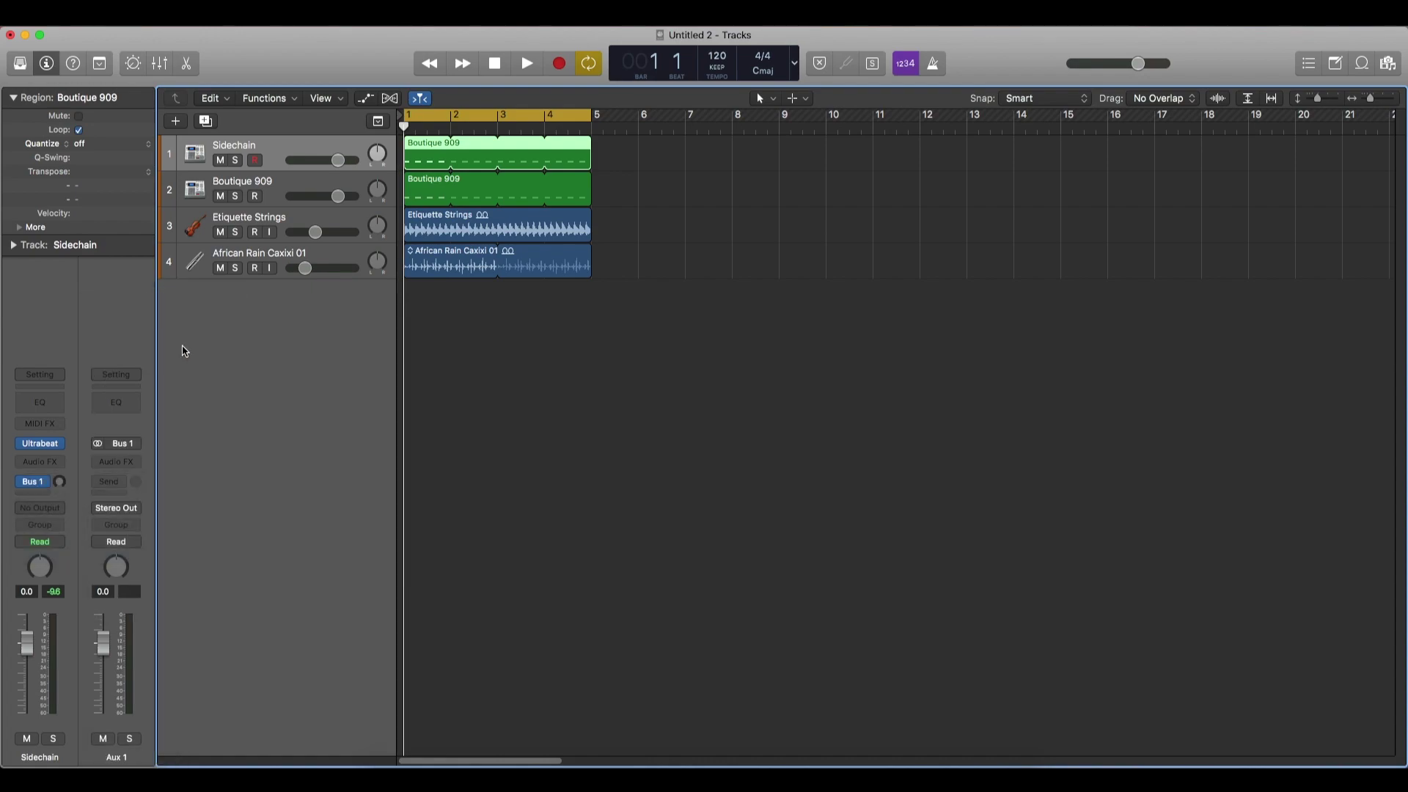
alt+click(61, 489)
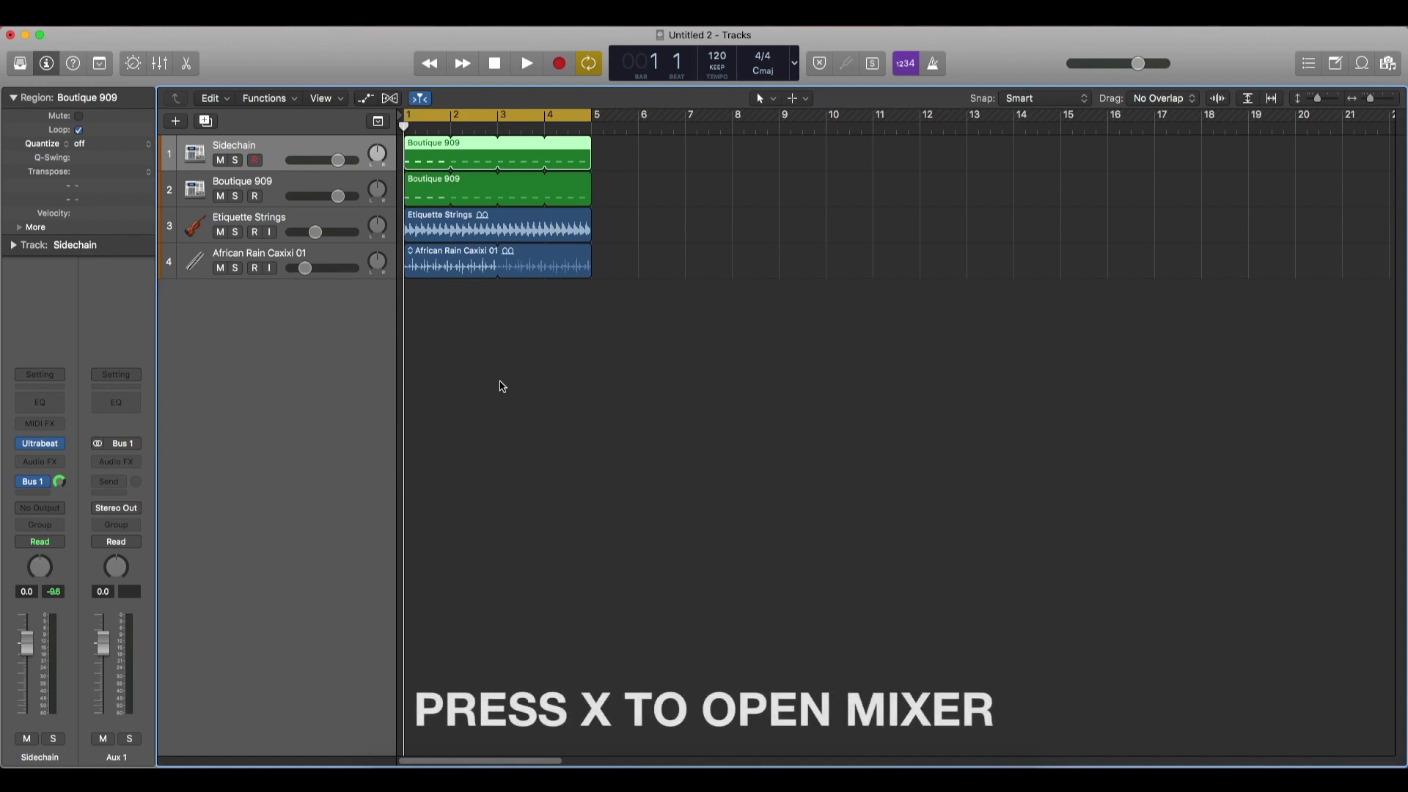
- In the Mixer, rename the Aux 1 channel to 'Sidechain'
key(x)
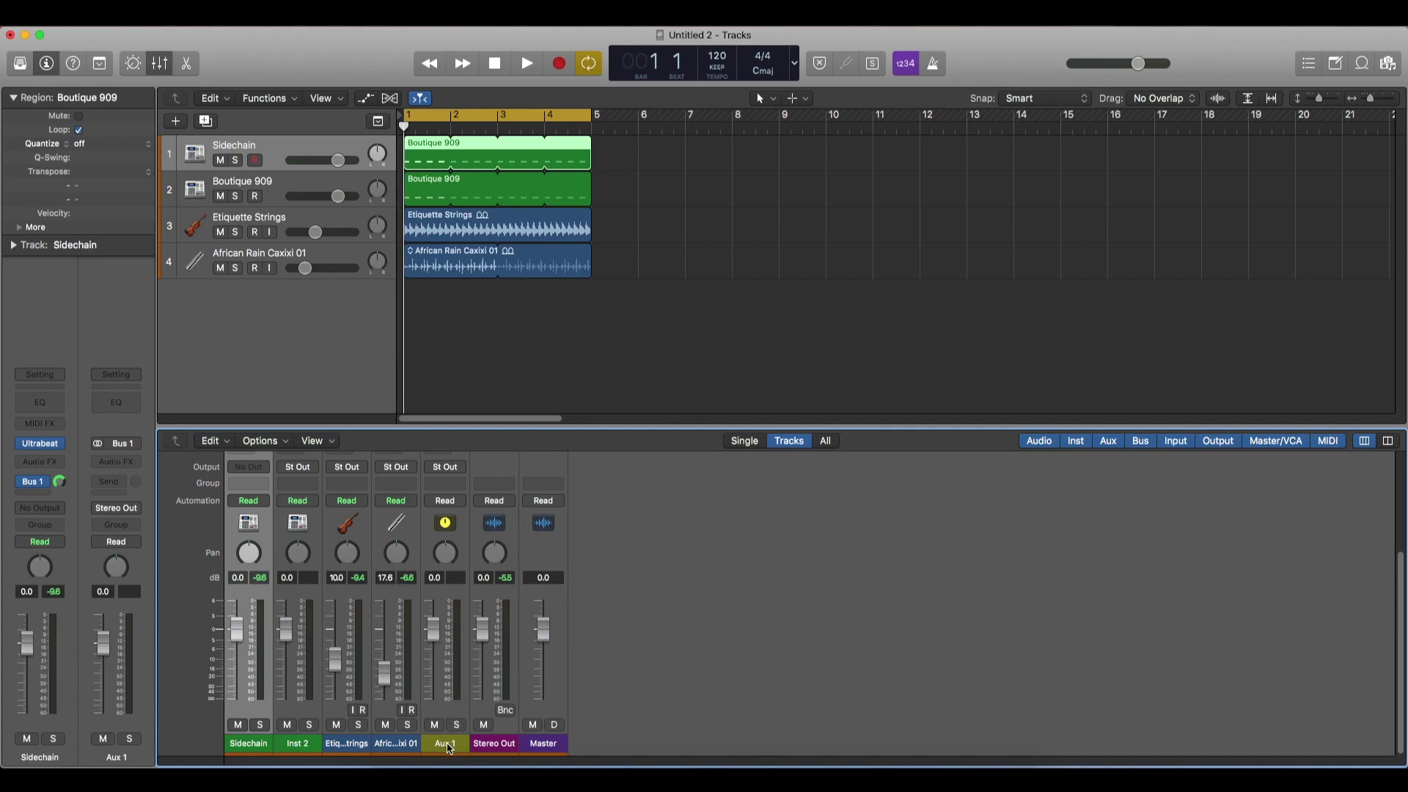
click(450, 749)
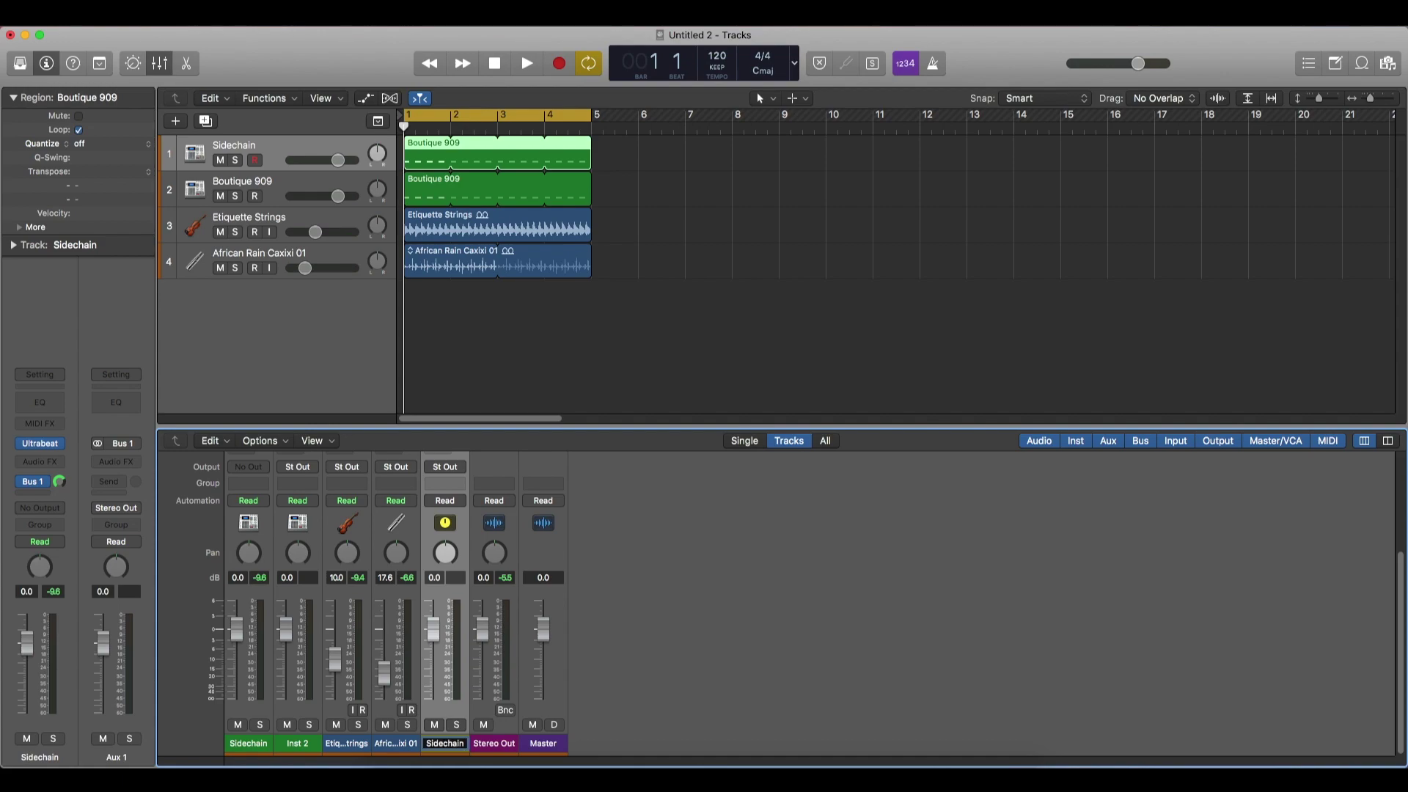
text(Sidechain)
key(Return)
- Set the Sidechain aux channel's output to No Output, then close the Mixer
scroll(447, 674, up, 5)
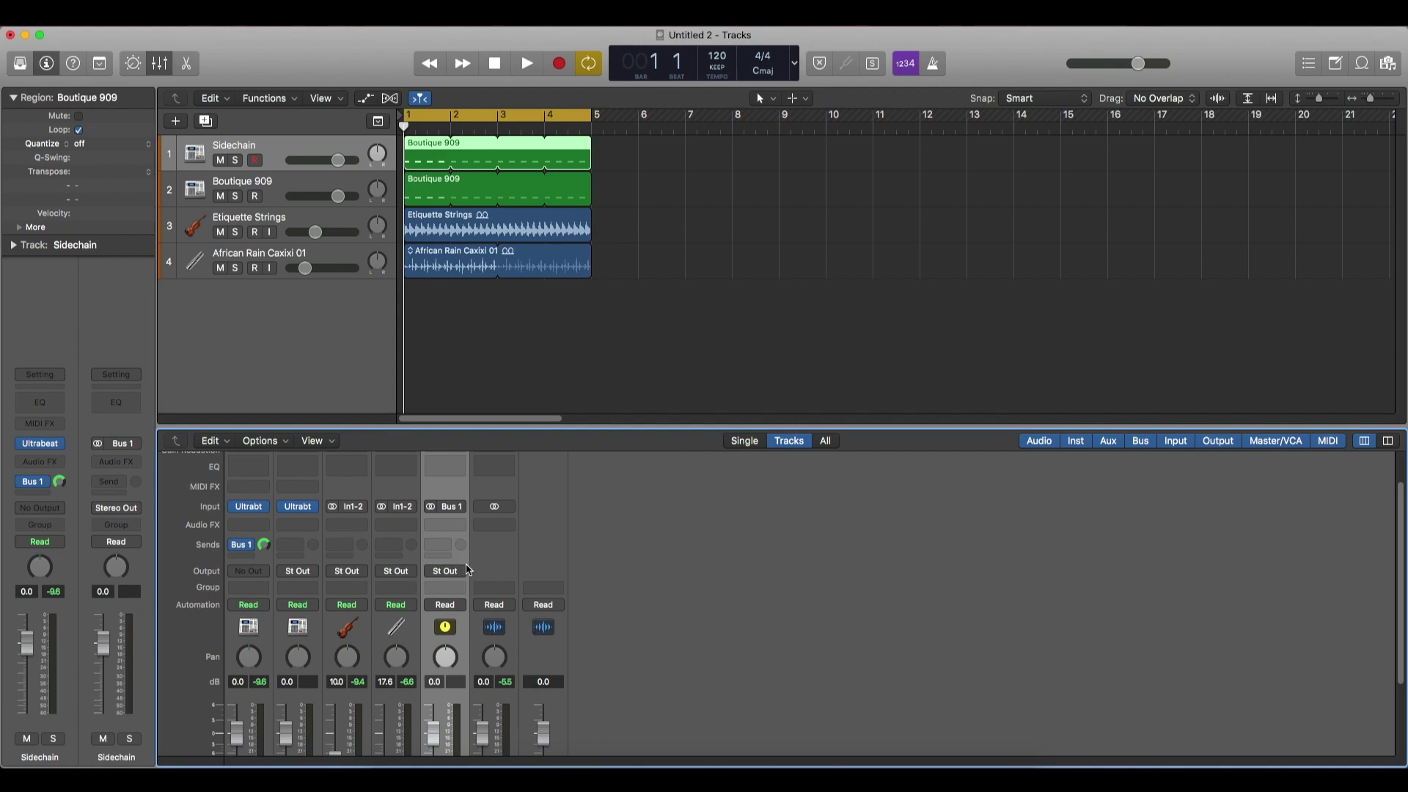
click(450, 574)
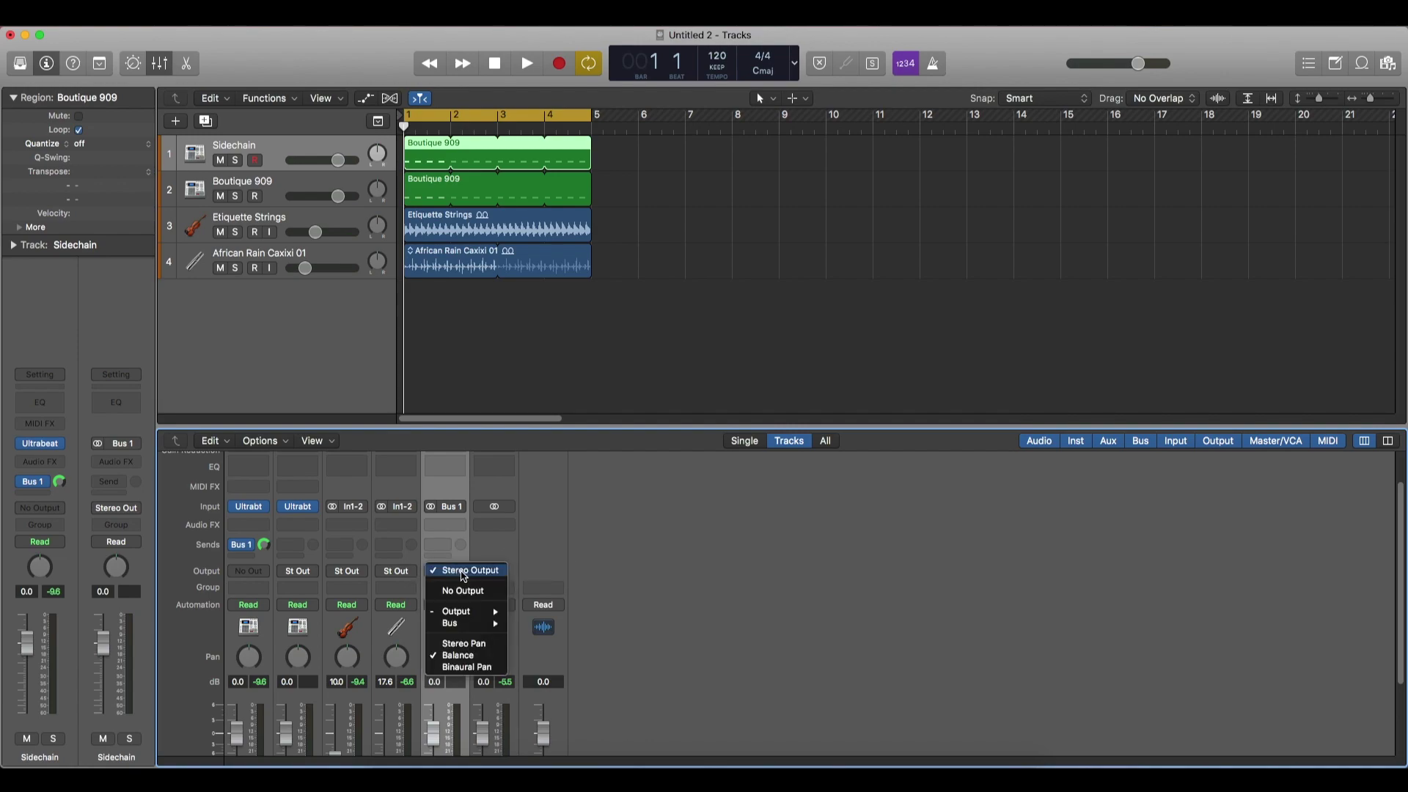
click(471, 598)
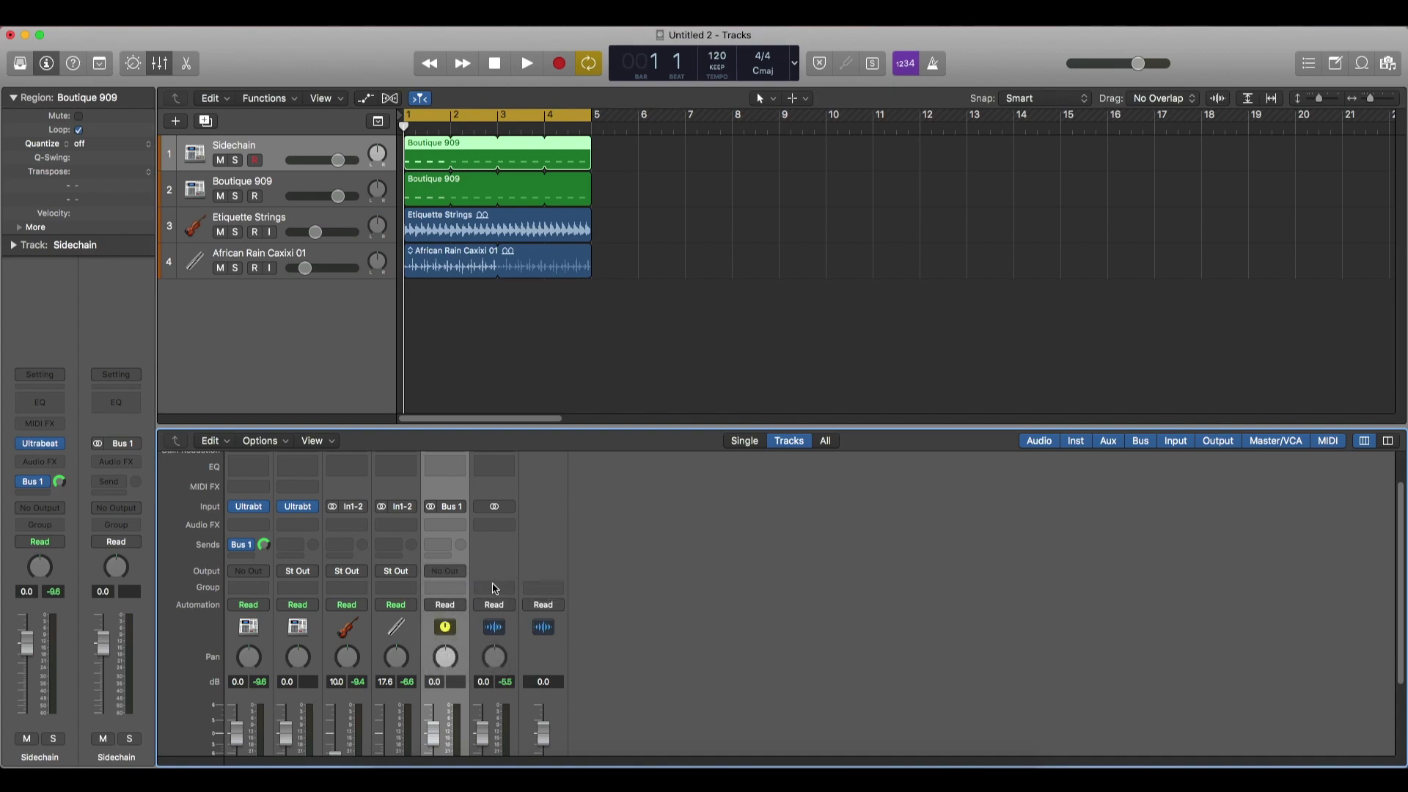
scroll(448, 608, down, 5)
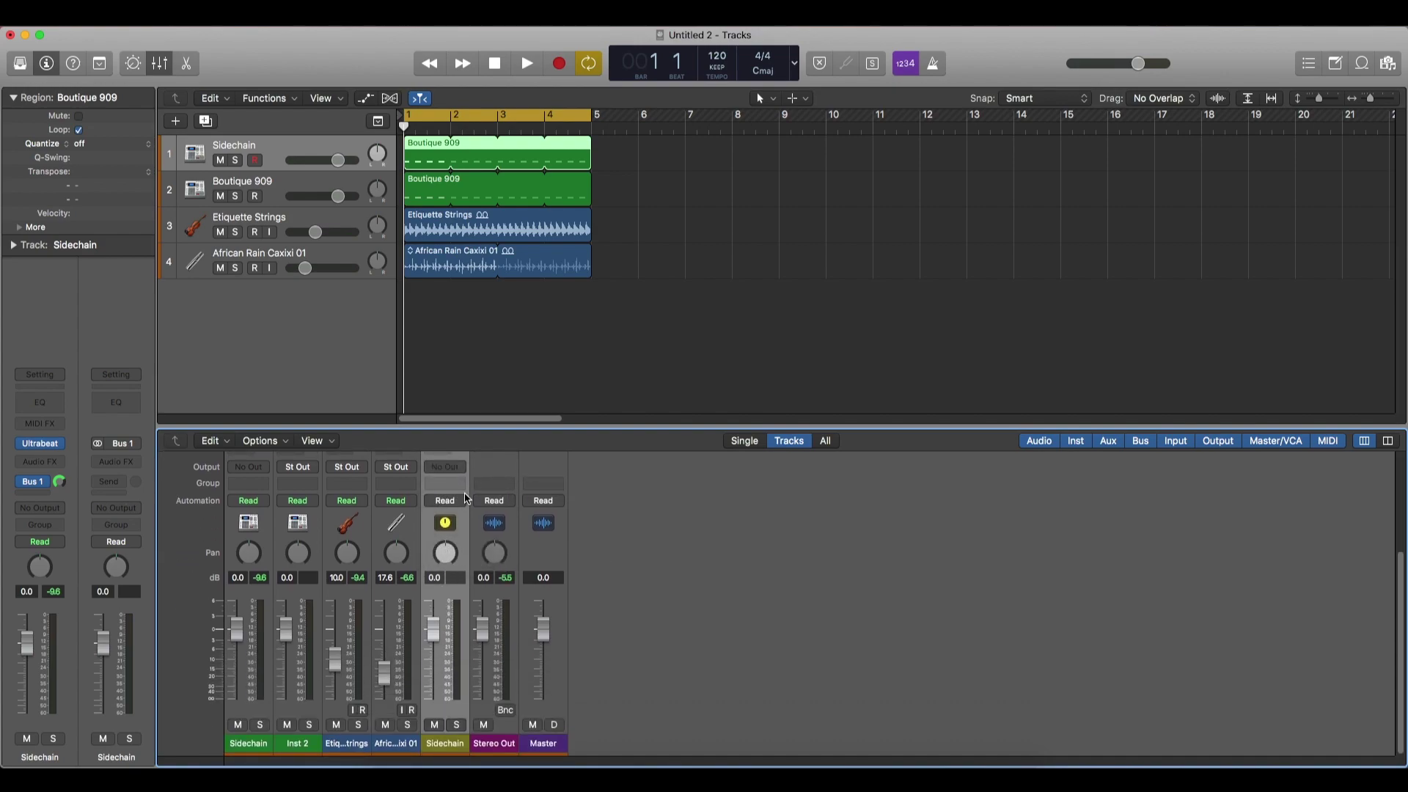
key(x)
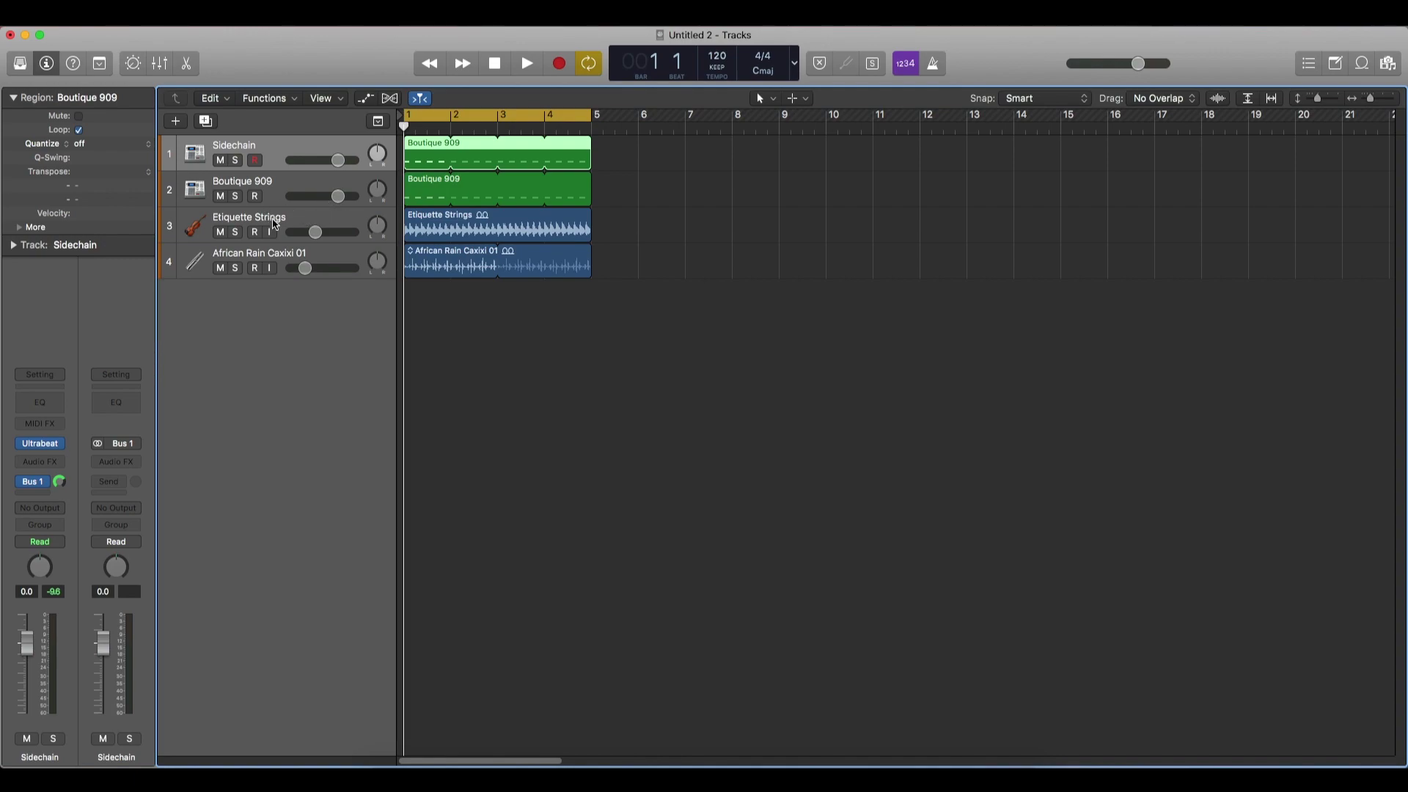
- Add a stereo Compressor to Etiquette Strings with its side chain set to Bus 1
click(278, 220)
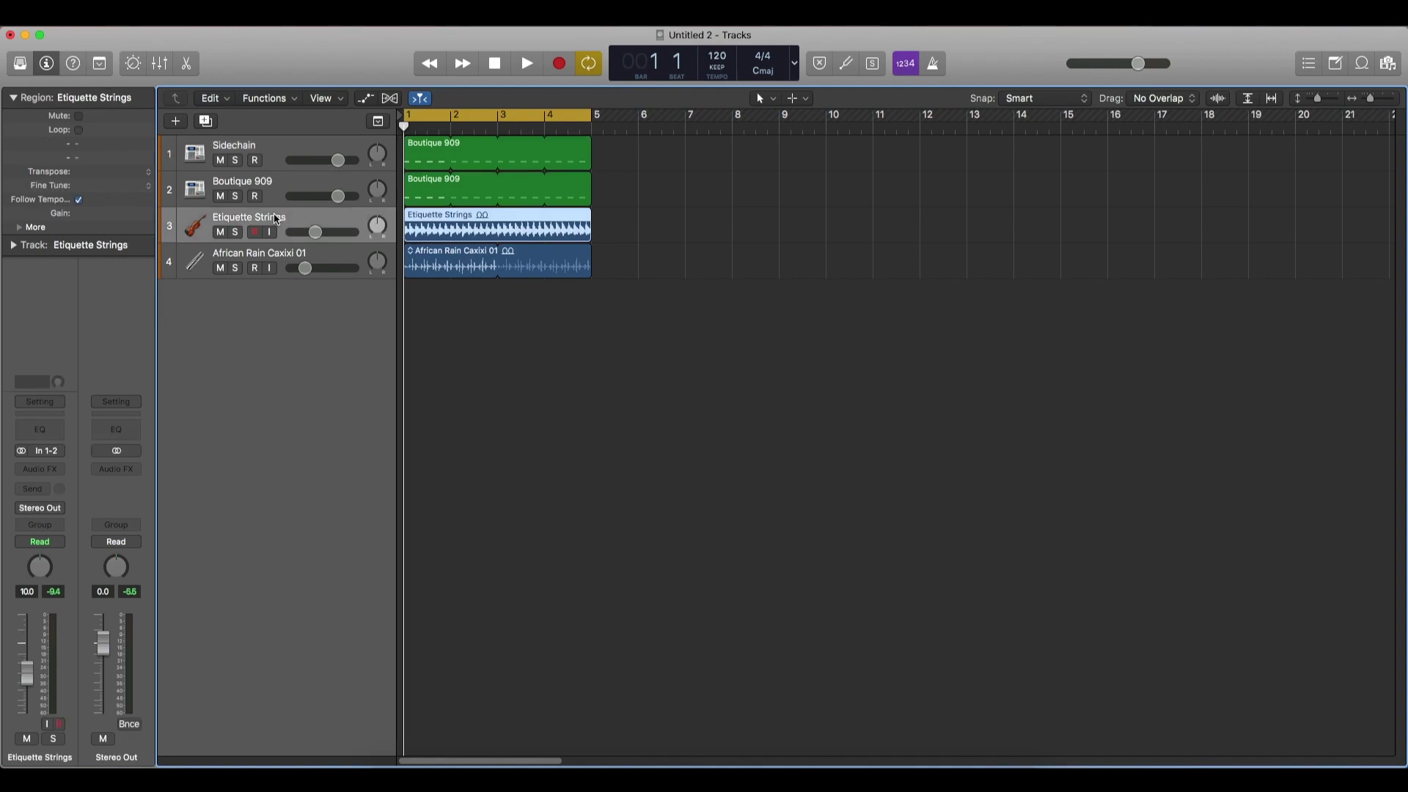
click(53, 469)
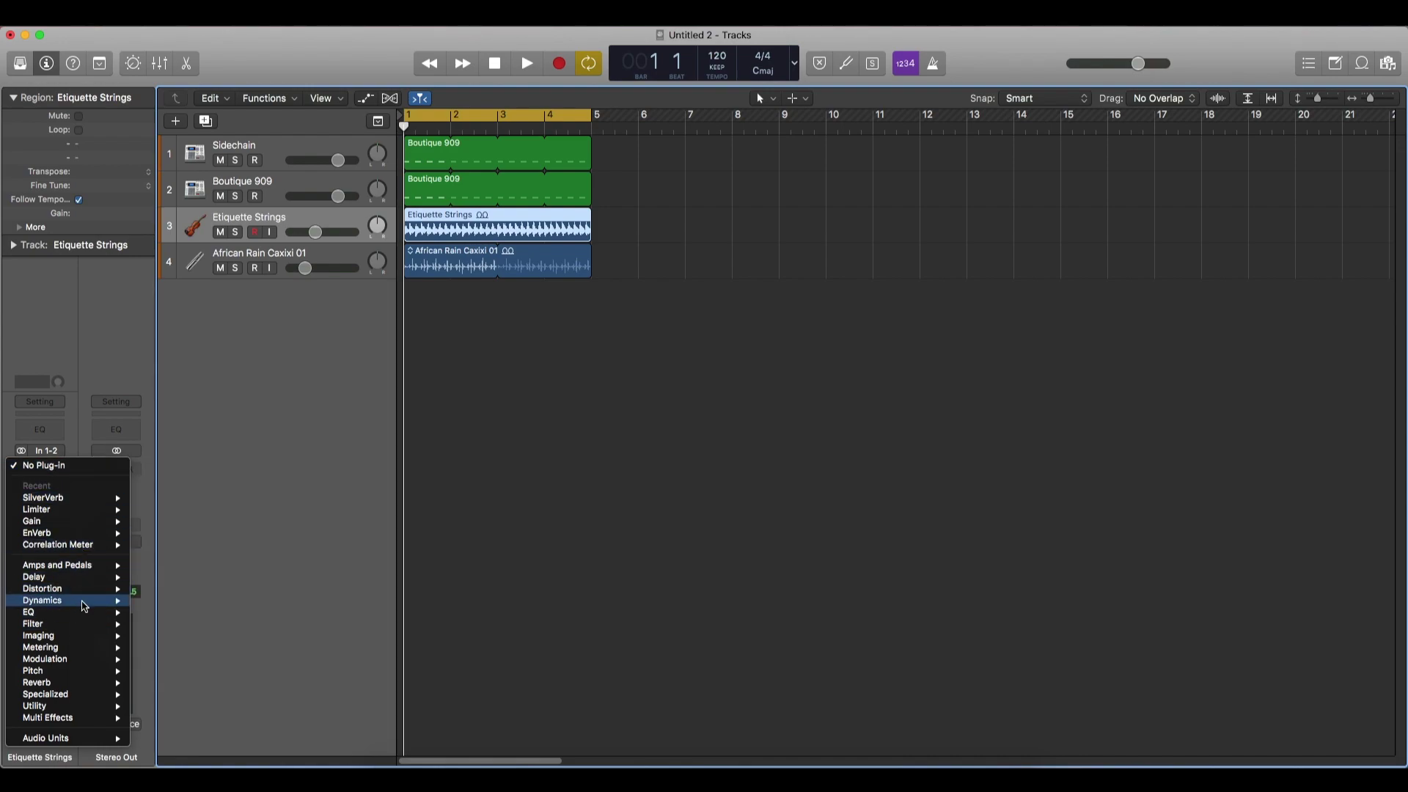
mouse_move(84, 605)
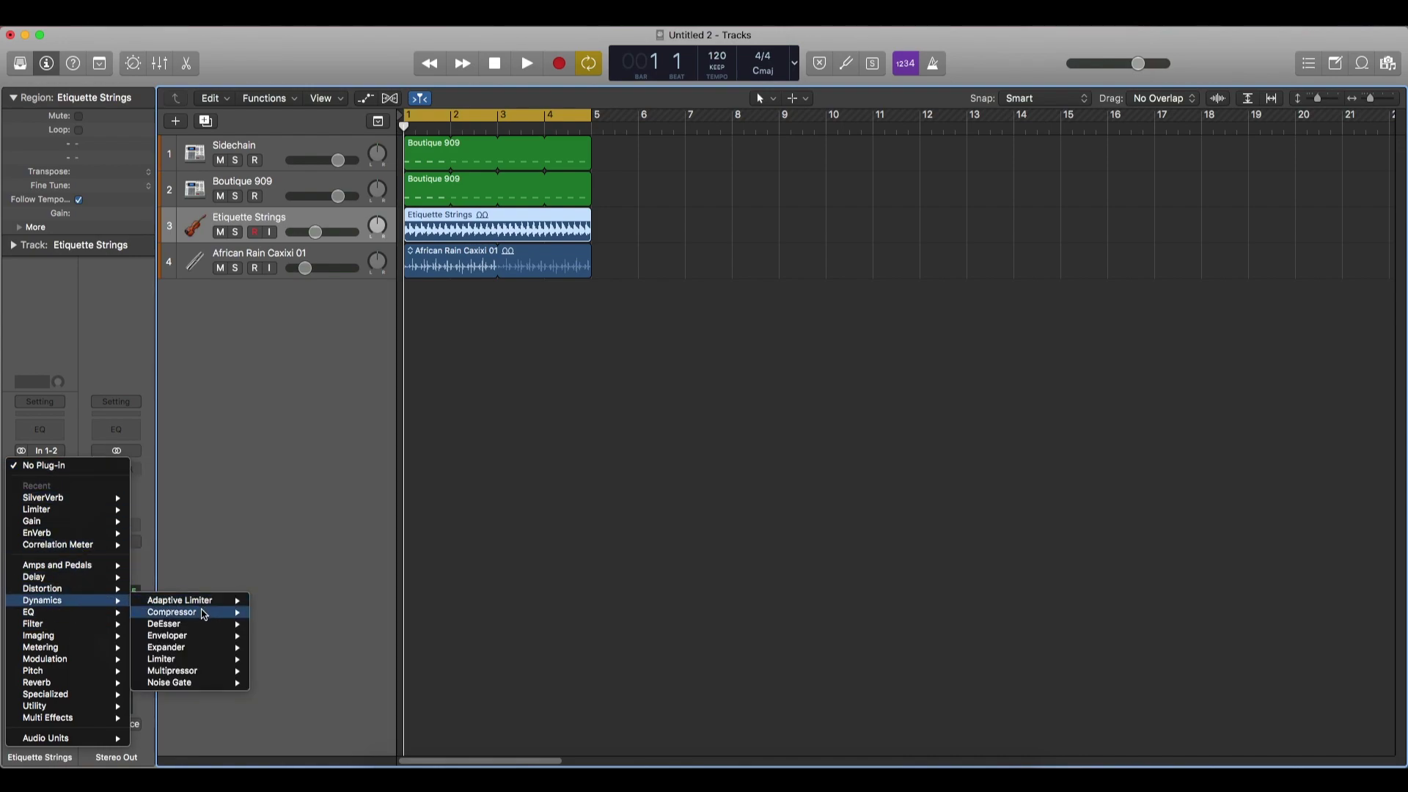
click(299, 613)
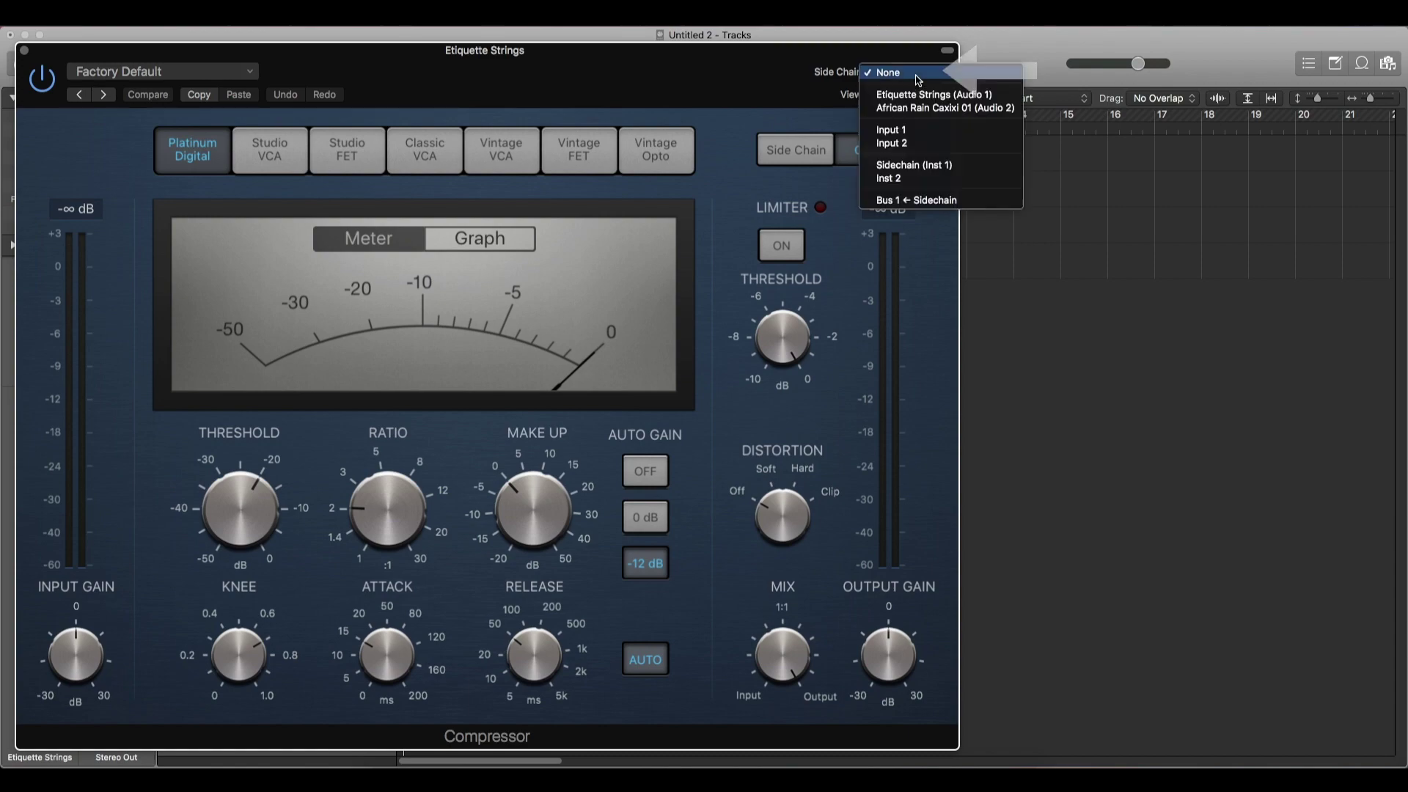
click(890, 73)
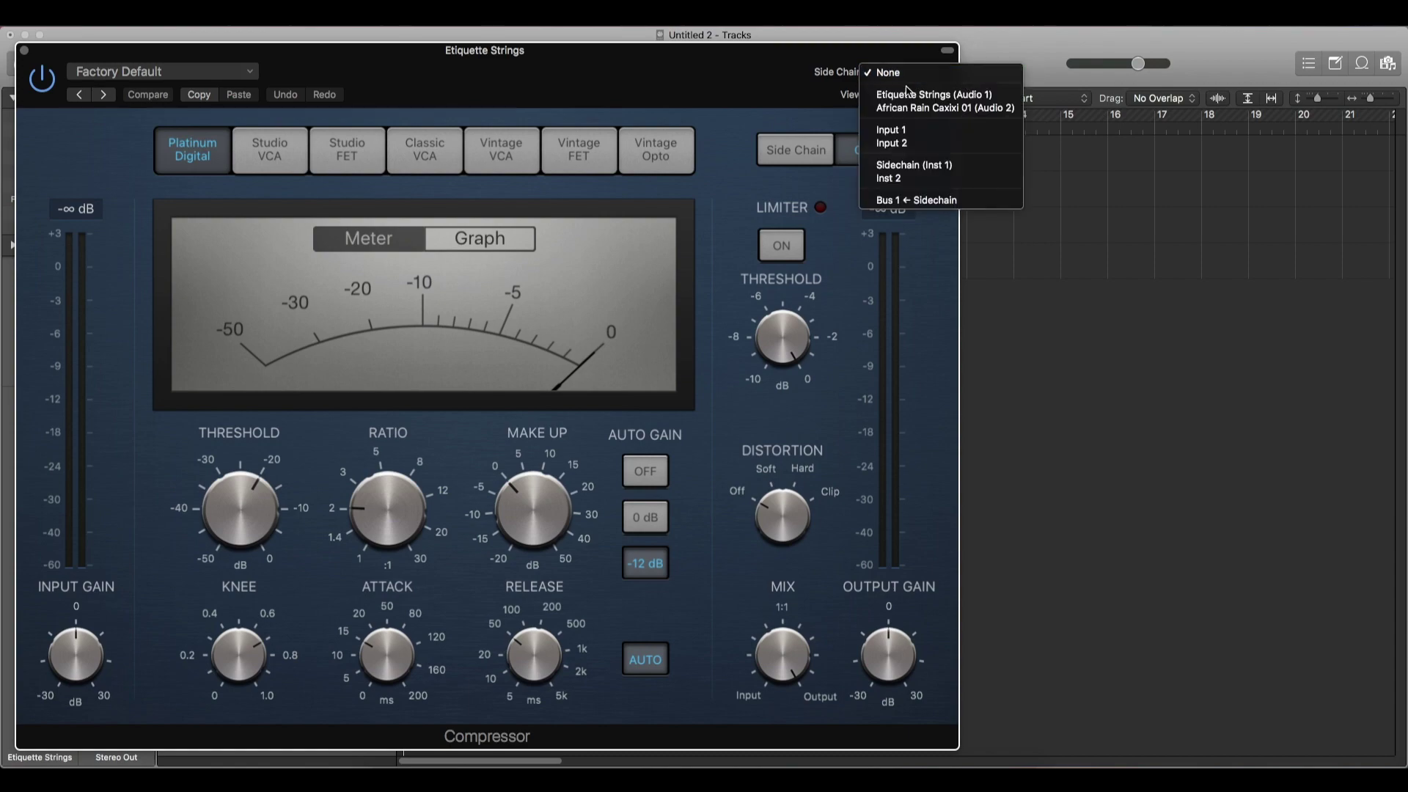
click(926, 204)
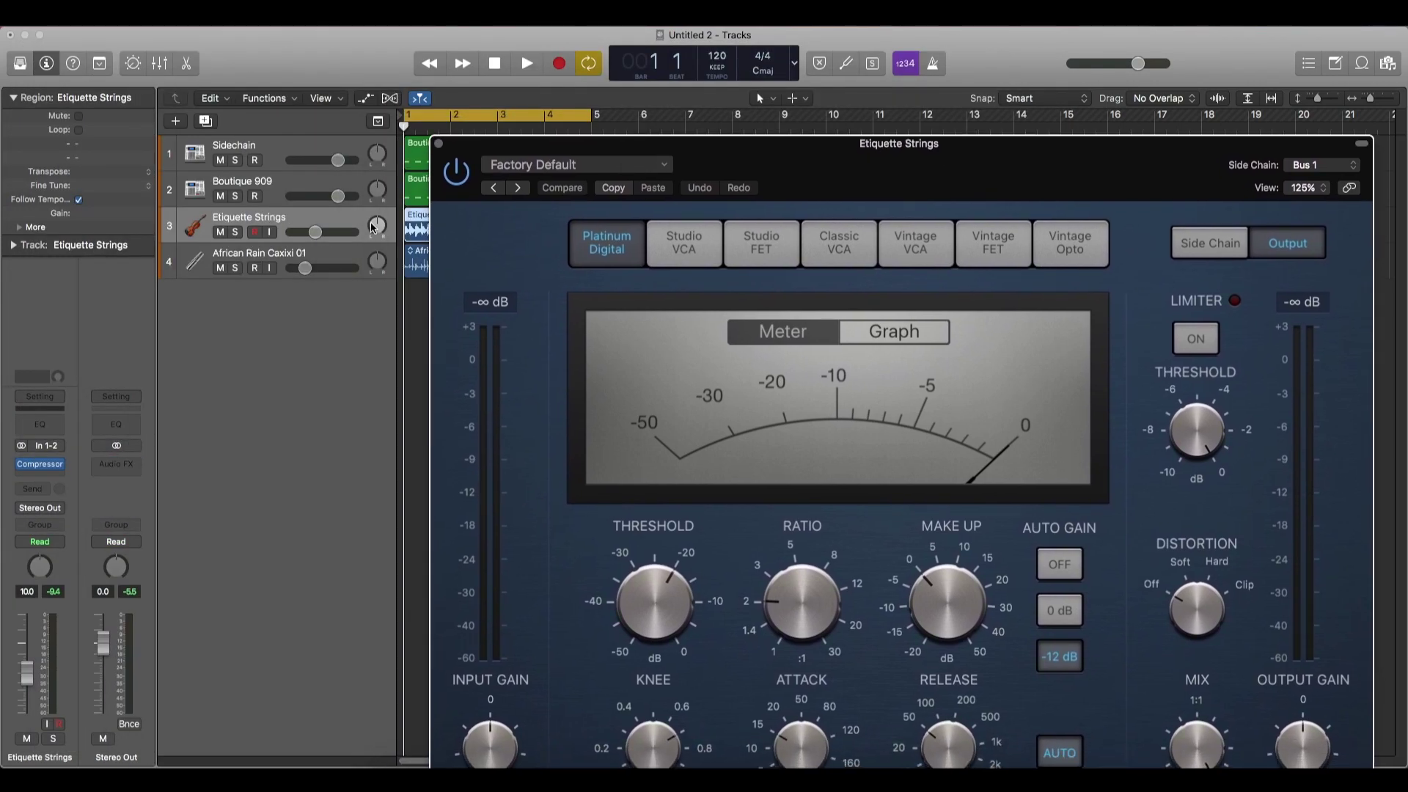
- Solo the Etiquette Strings track and turn the compressor's Auto Gain off
click(234, 231)
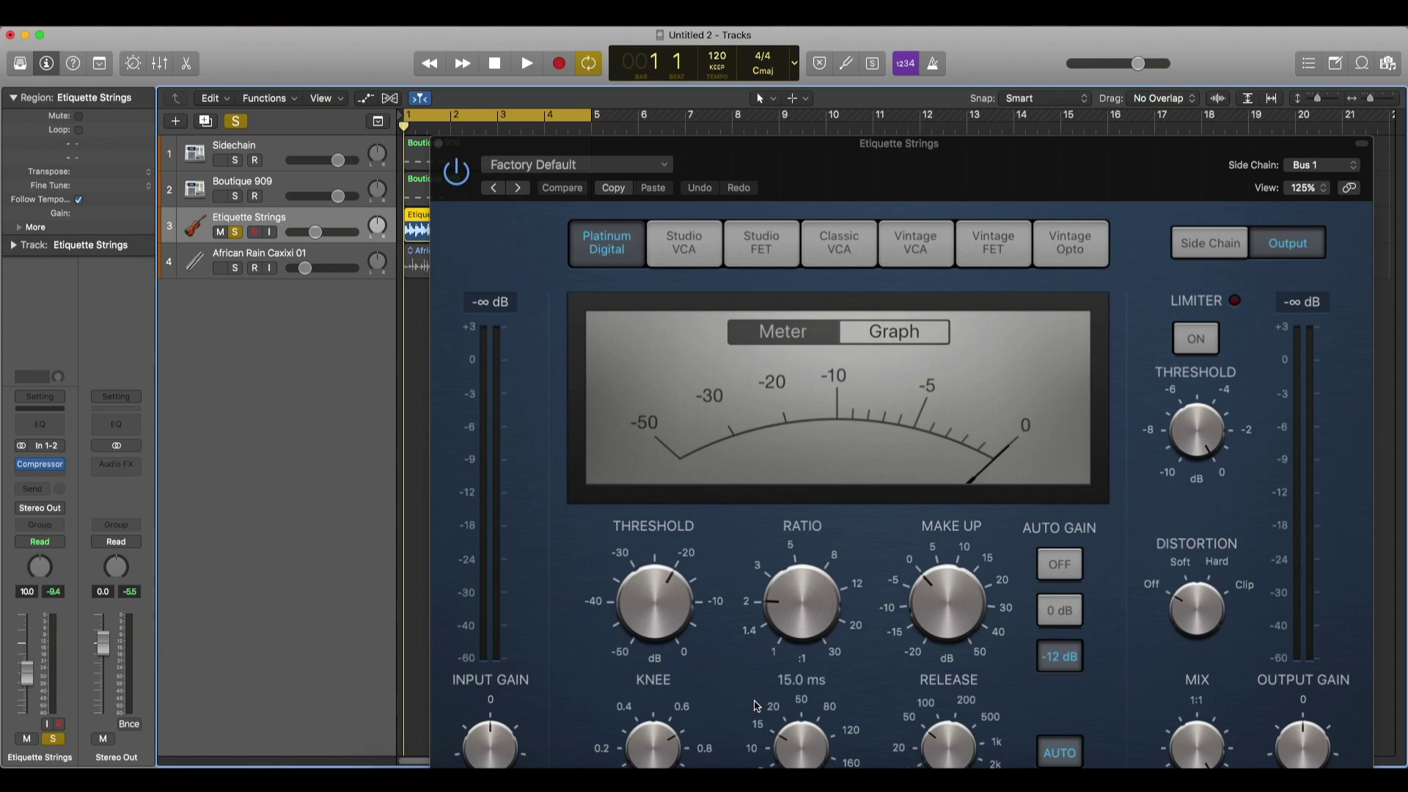
mouse_move(821, 651)
click(1065, 574)
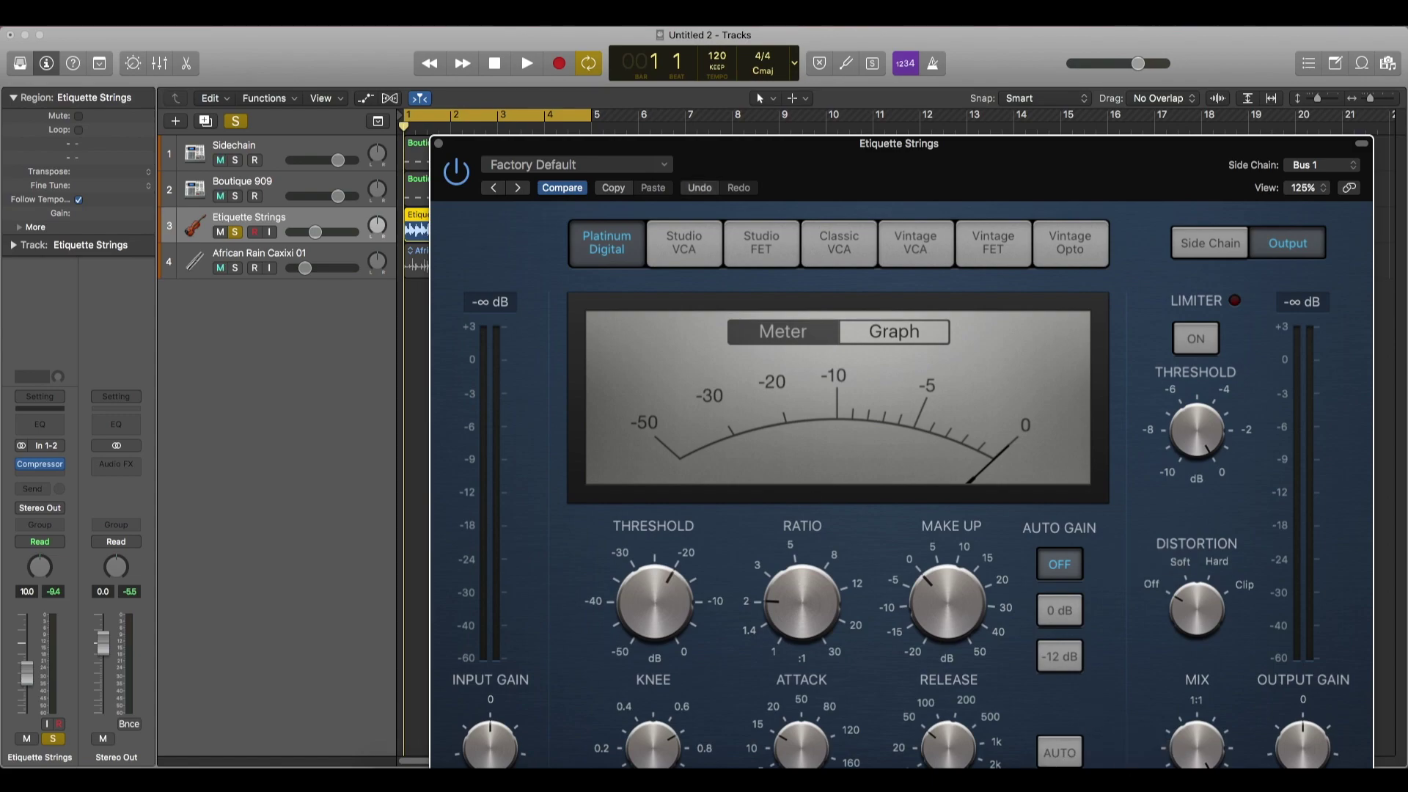
- With playback running and Sidechain soloed, set threshold to about -38 dB and ratio to 3.5:1
drag(974, 166, 998, 58)
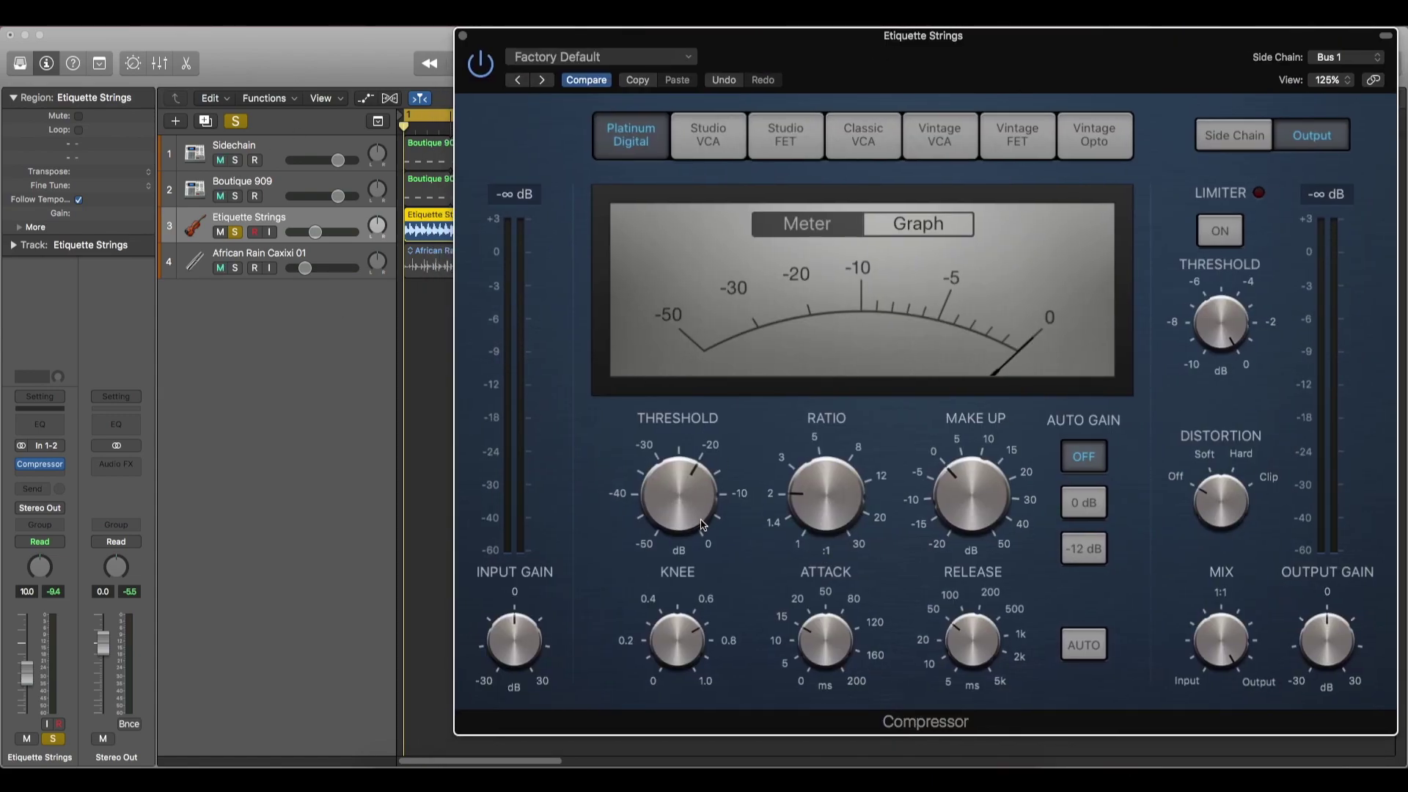
drag(702, 525, 701, 539)
key(space)
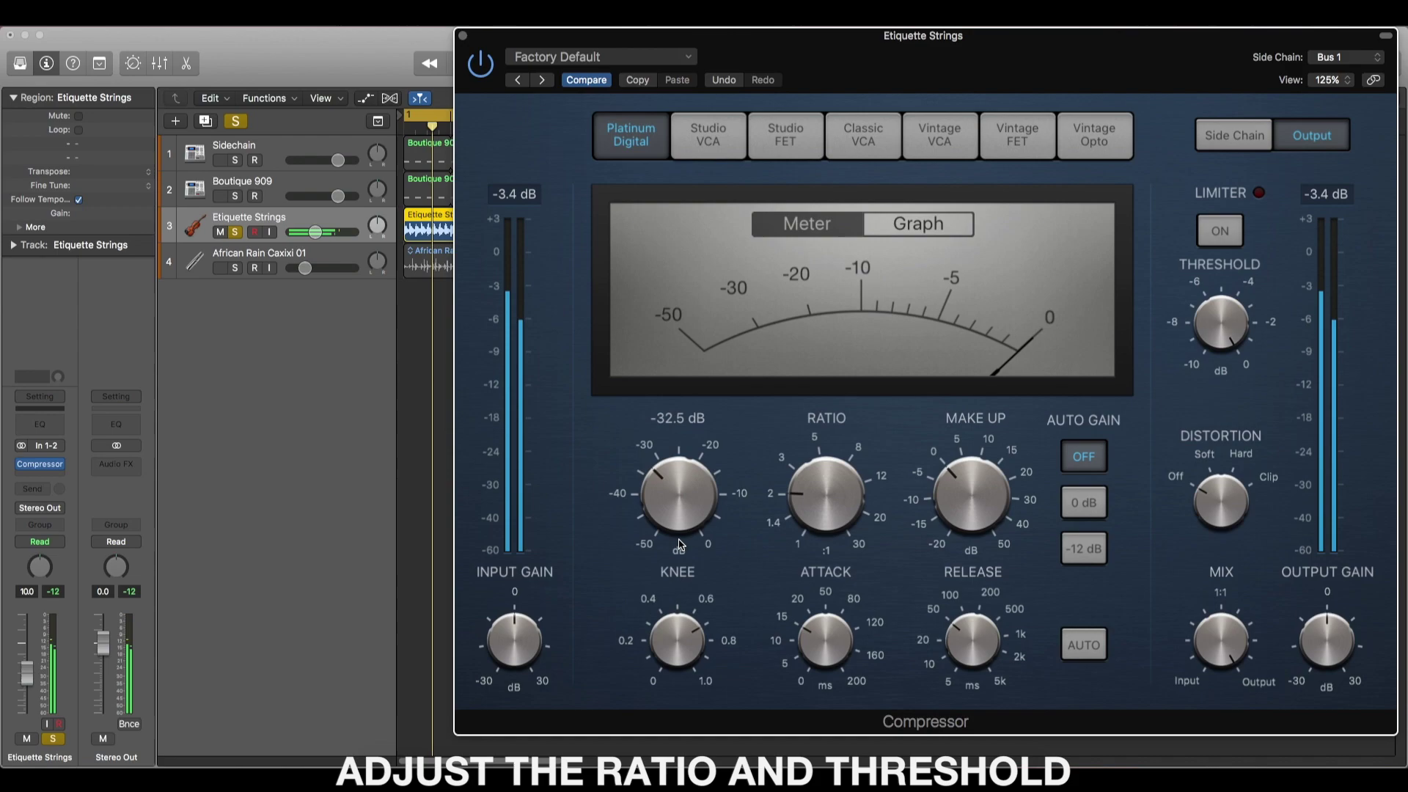
mouse_move(679, 544)
mouse_down()
mouse_move(677, 596)
mouse_move(673, 563)
mouse_up()
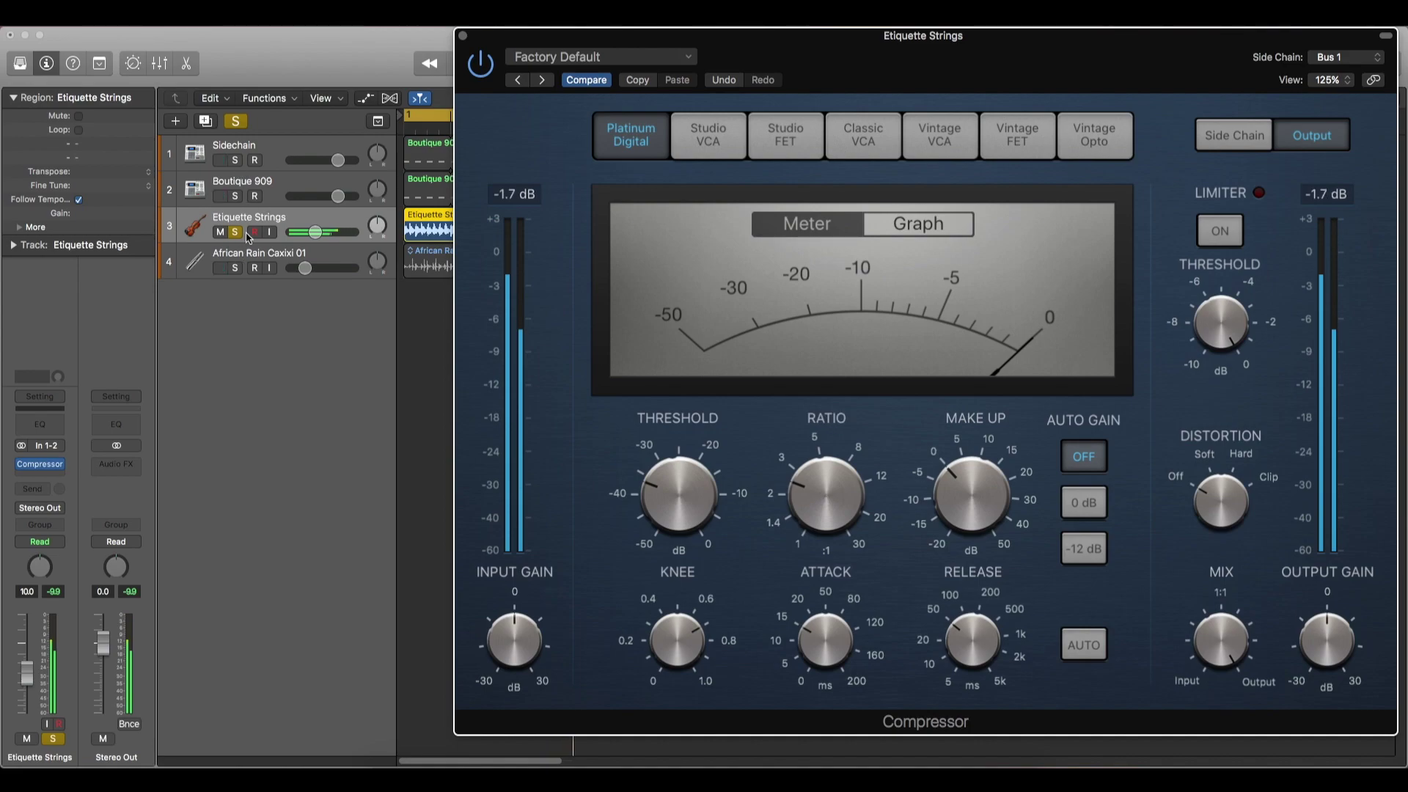
click(235, 159)
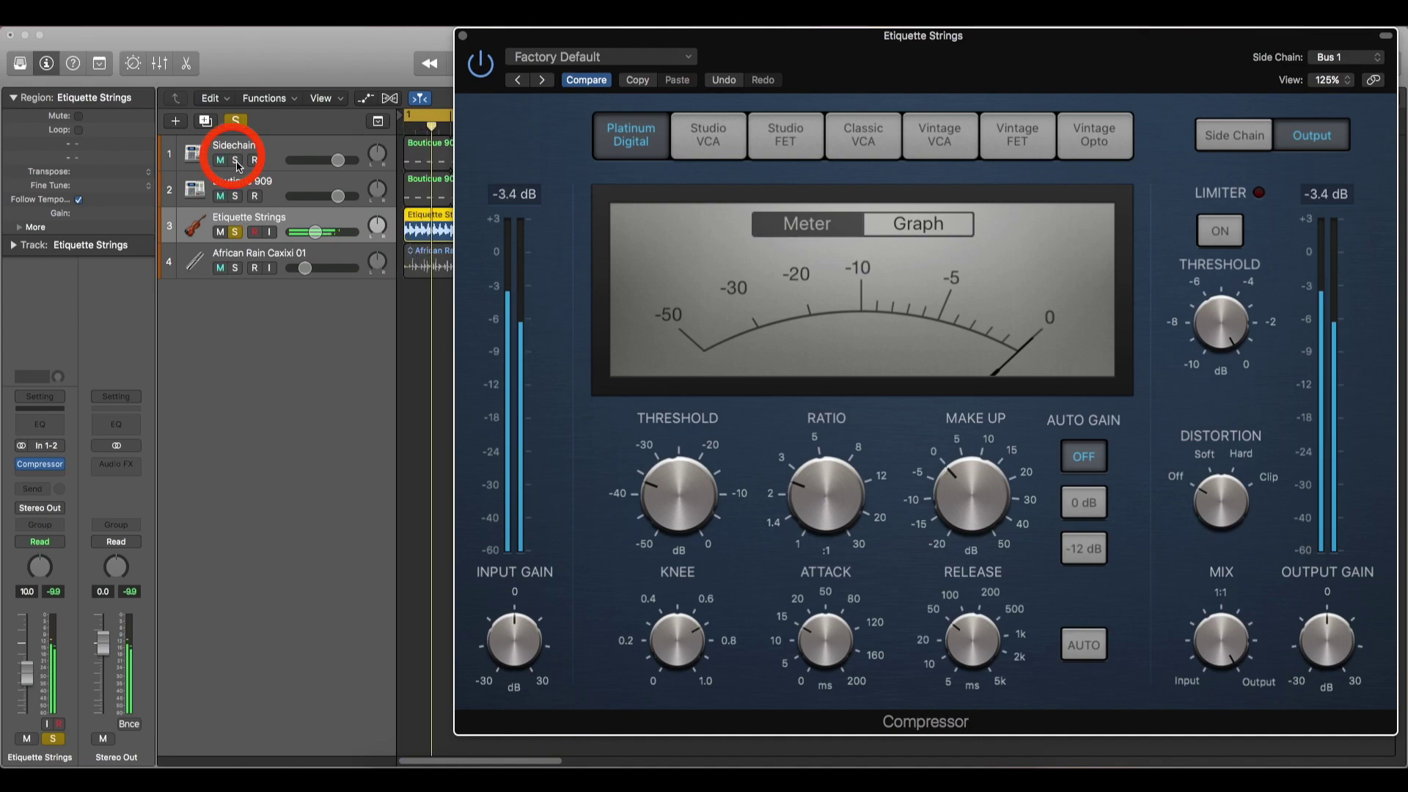
mouse_move(669, 491)
mouse_down()
mouse_move(668, 470)
mouse_move(662, 511)
mouse_up()
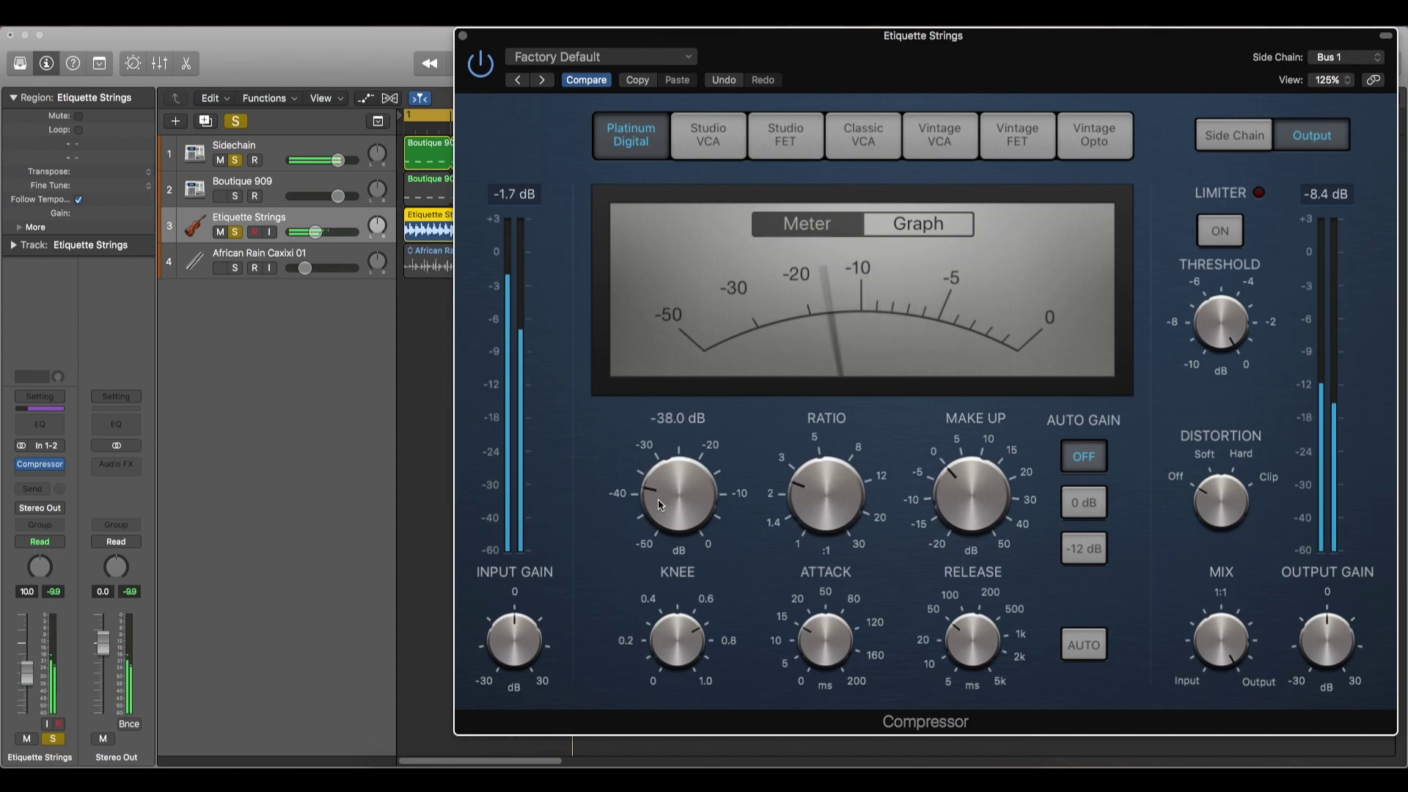
click(821, 478)
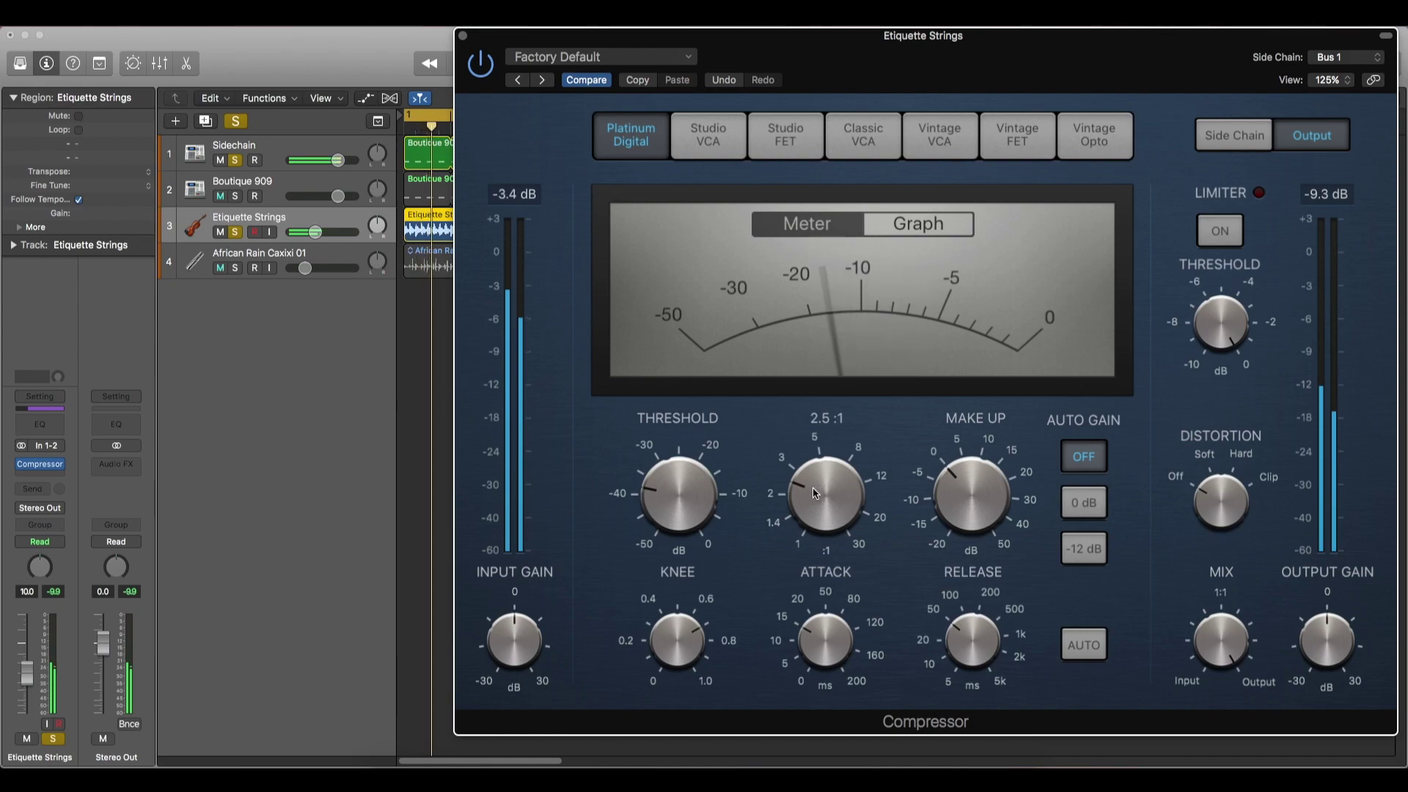
drag(817, 500, 817, 485)
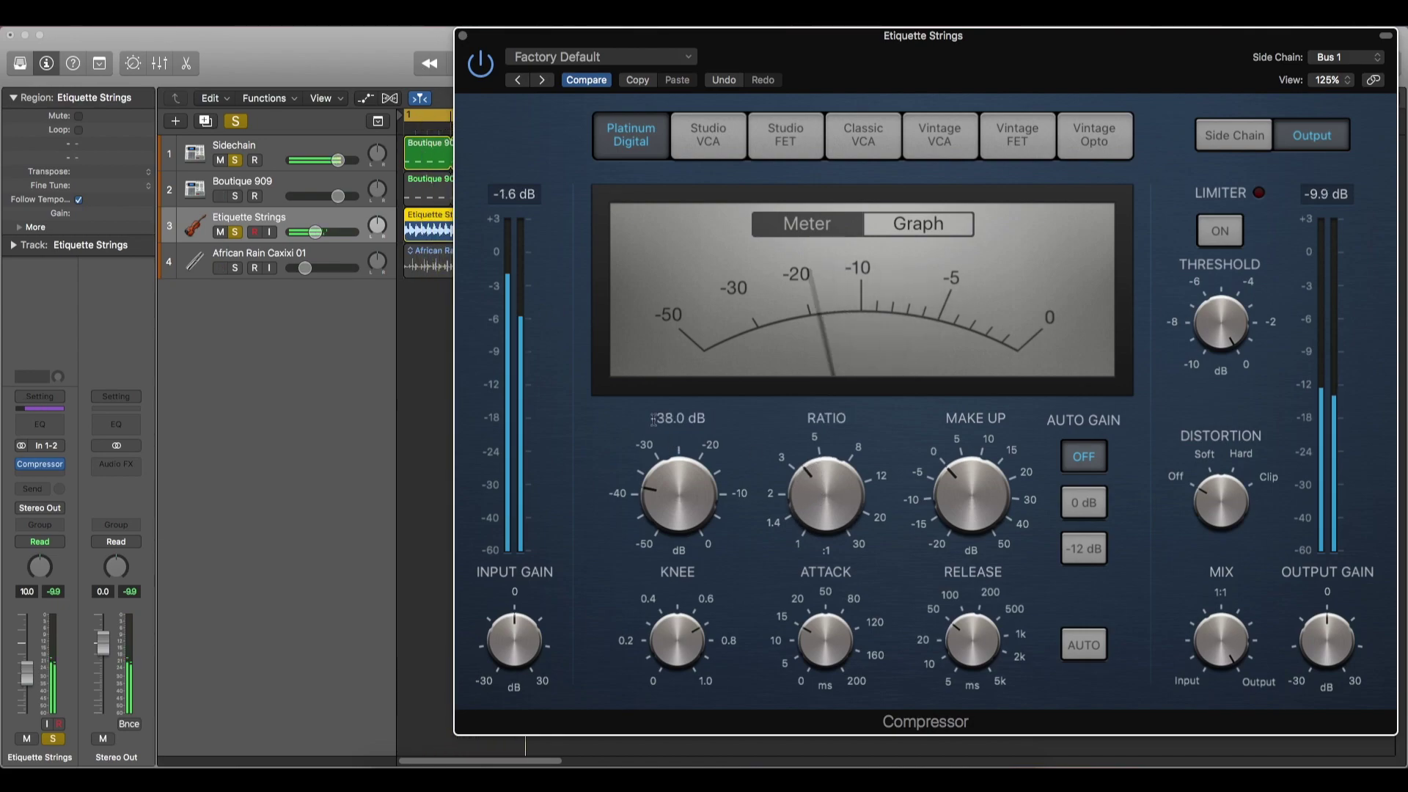
- Bypass and re-enable the compressor to compare, then fine-tune the threshold to about -36.5 dB
click(478, 68)
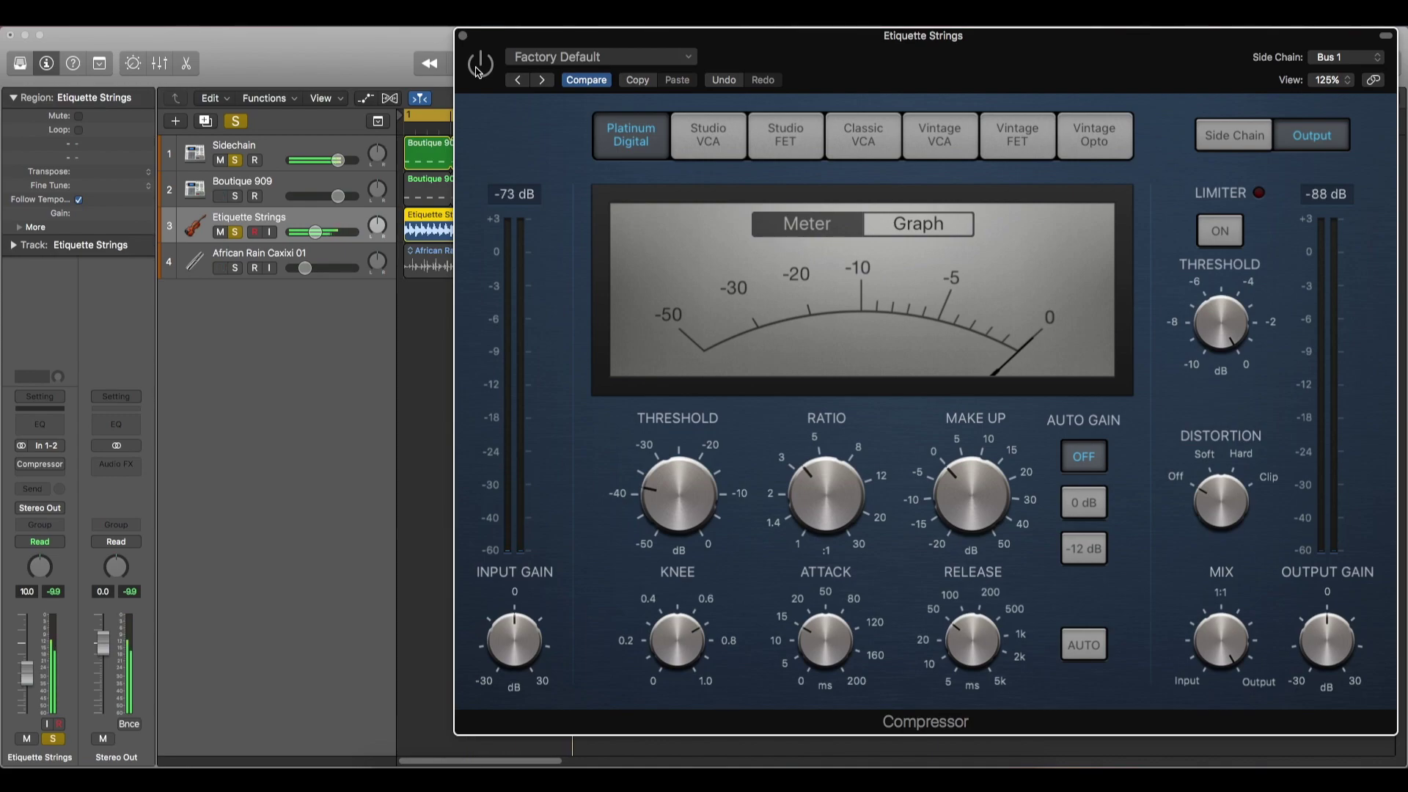
click(478, 66)
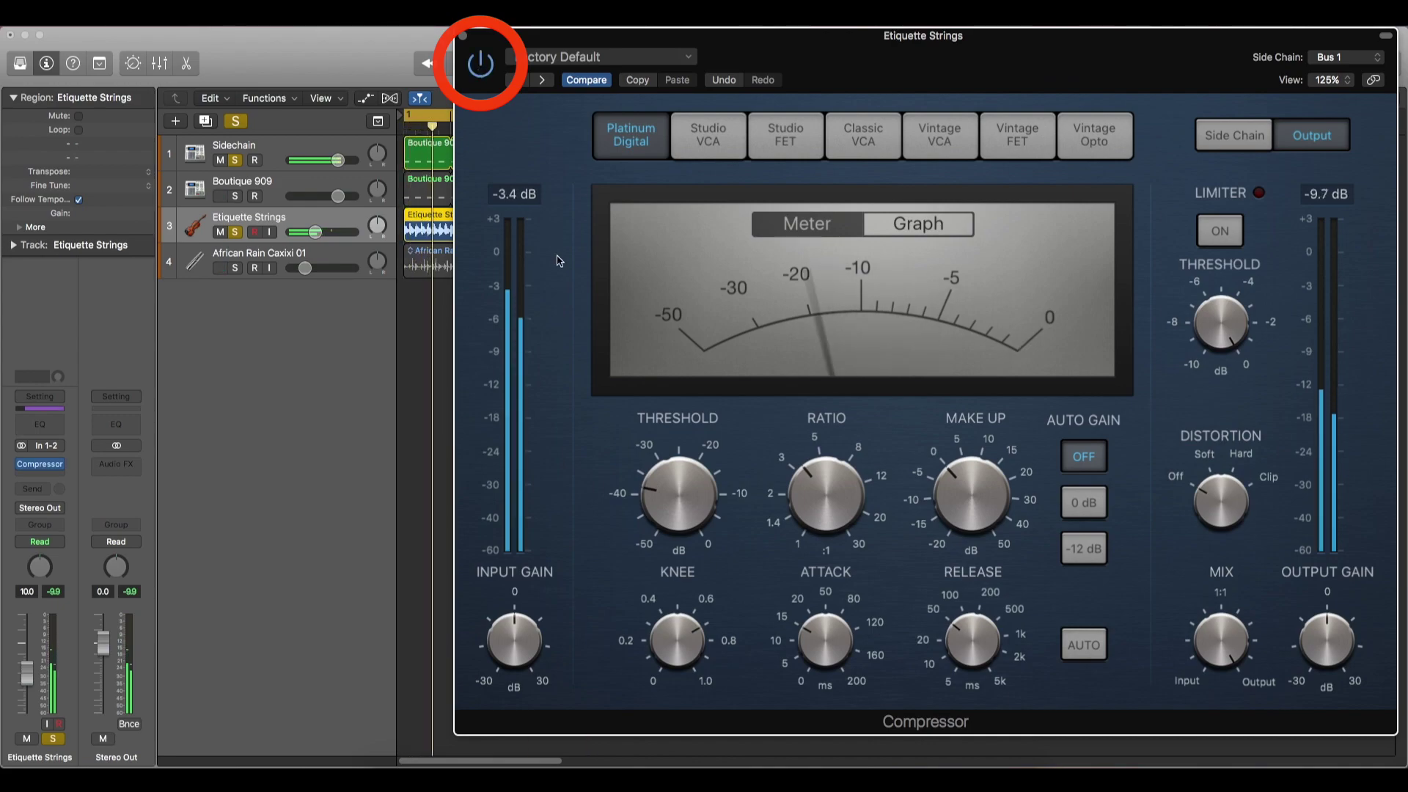
mouse_move(678, 522)
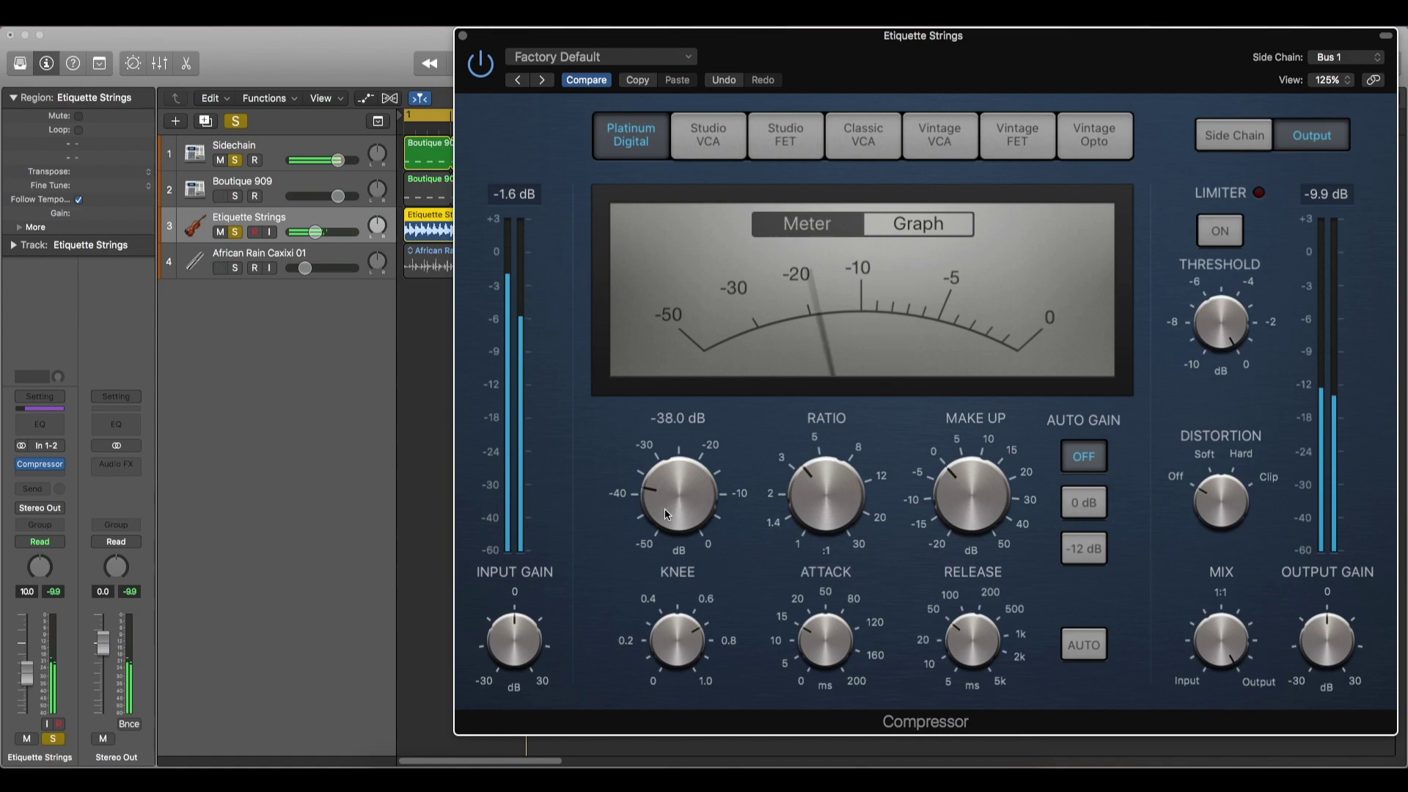
drag(662, 526, 674, 470)
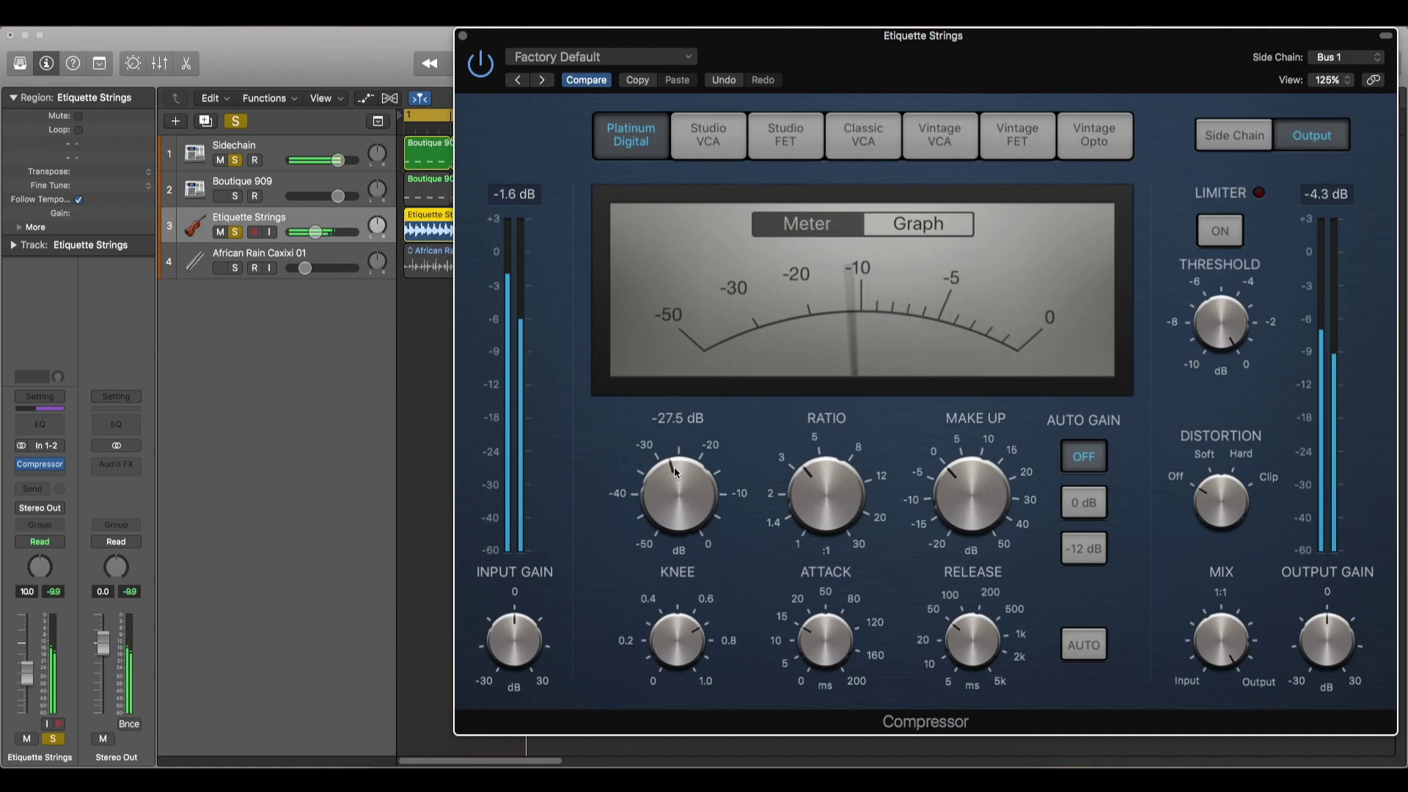
drag(674, 471, 666, 521)
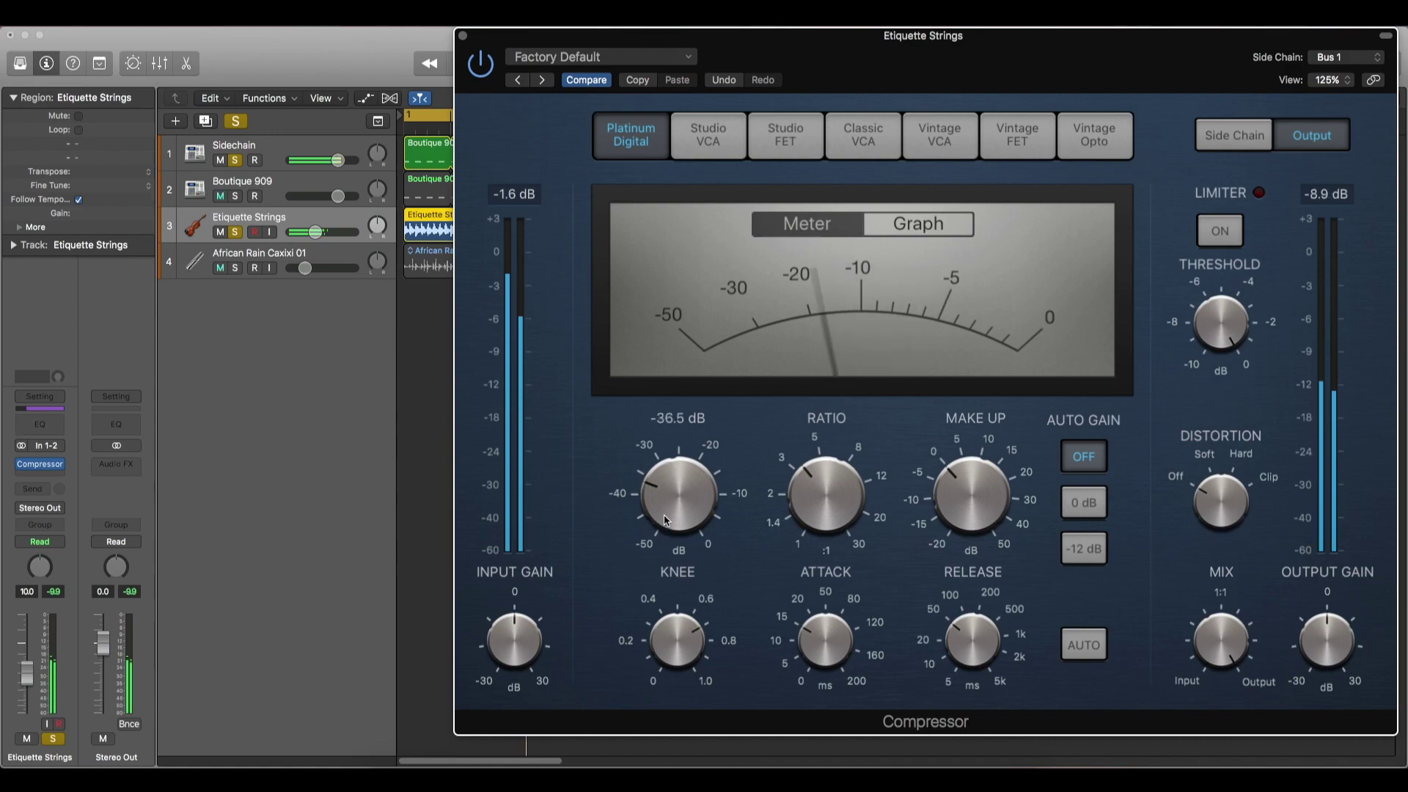
- Unsolo Etiquette Strings and Sidechain, then bypass and re-enable the compressor in the full mix
click(223, 232)
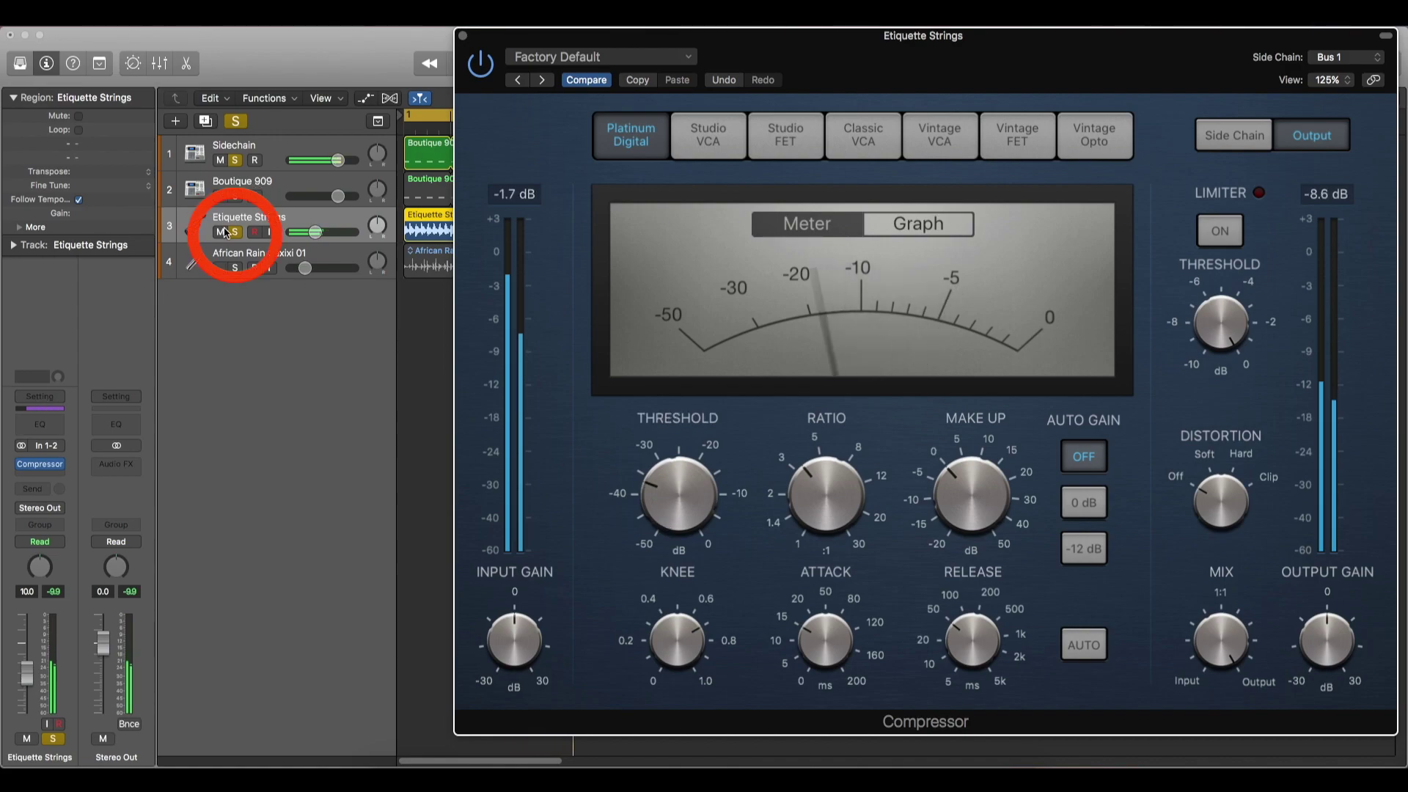
click(234, 159)
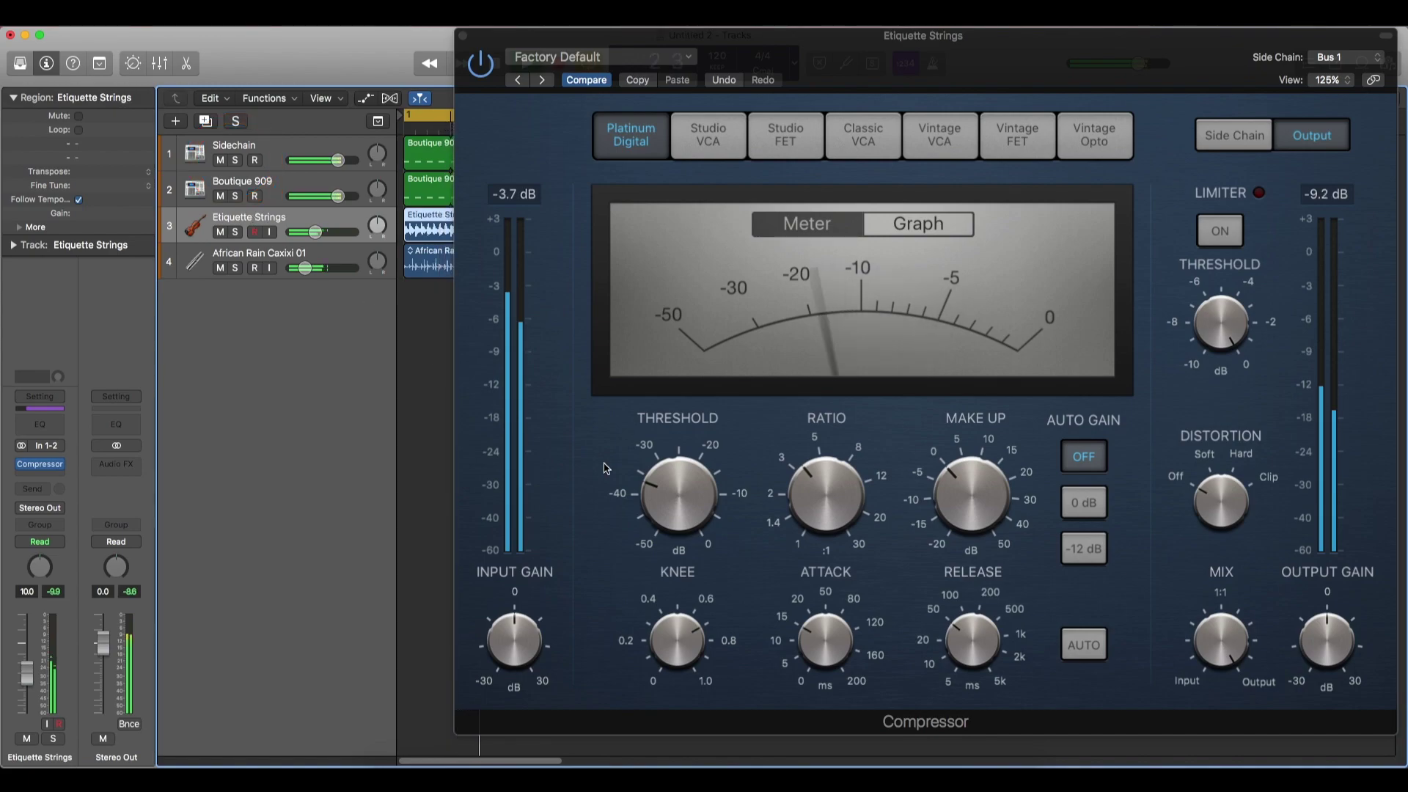
mouse_move(695, 489)
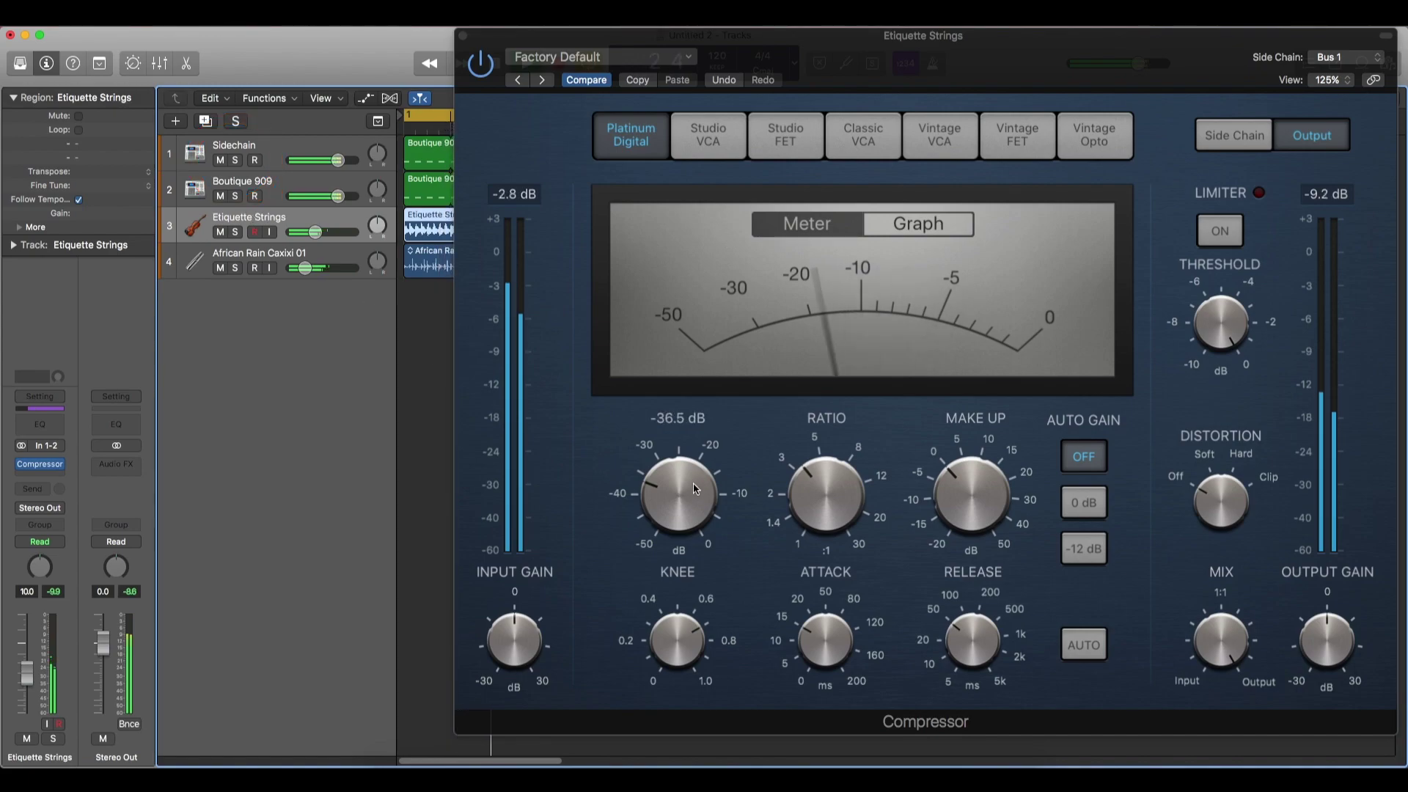
click(482, 73)
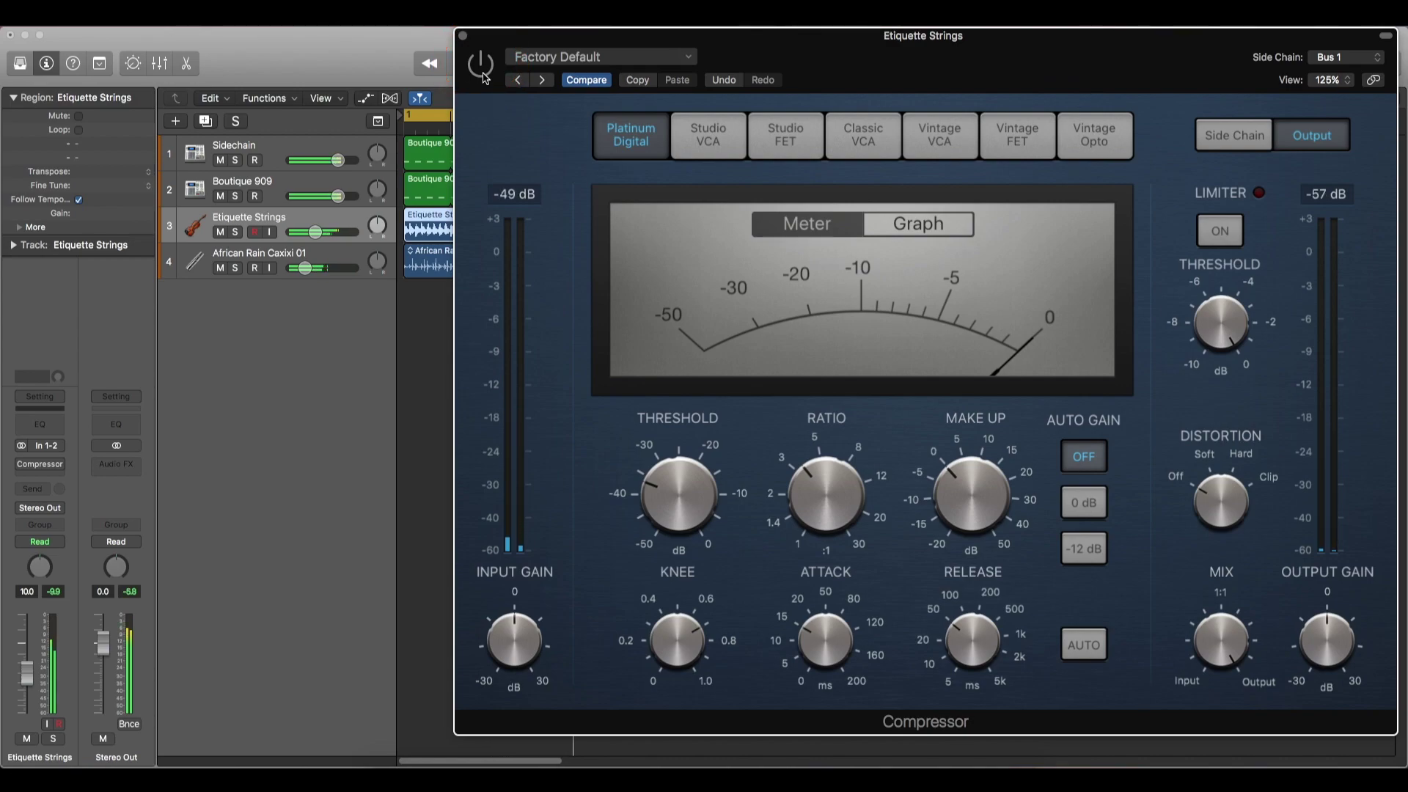
click(483, 73)
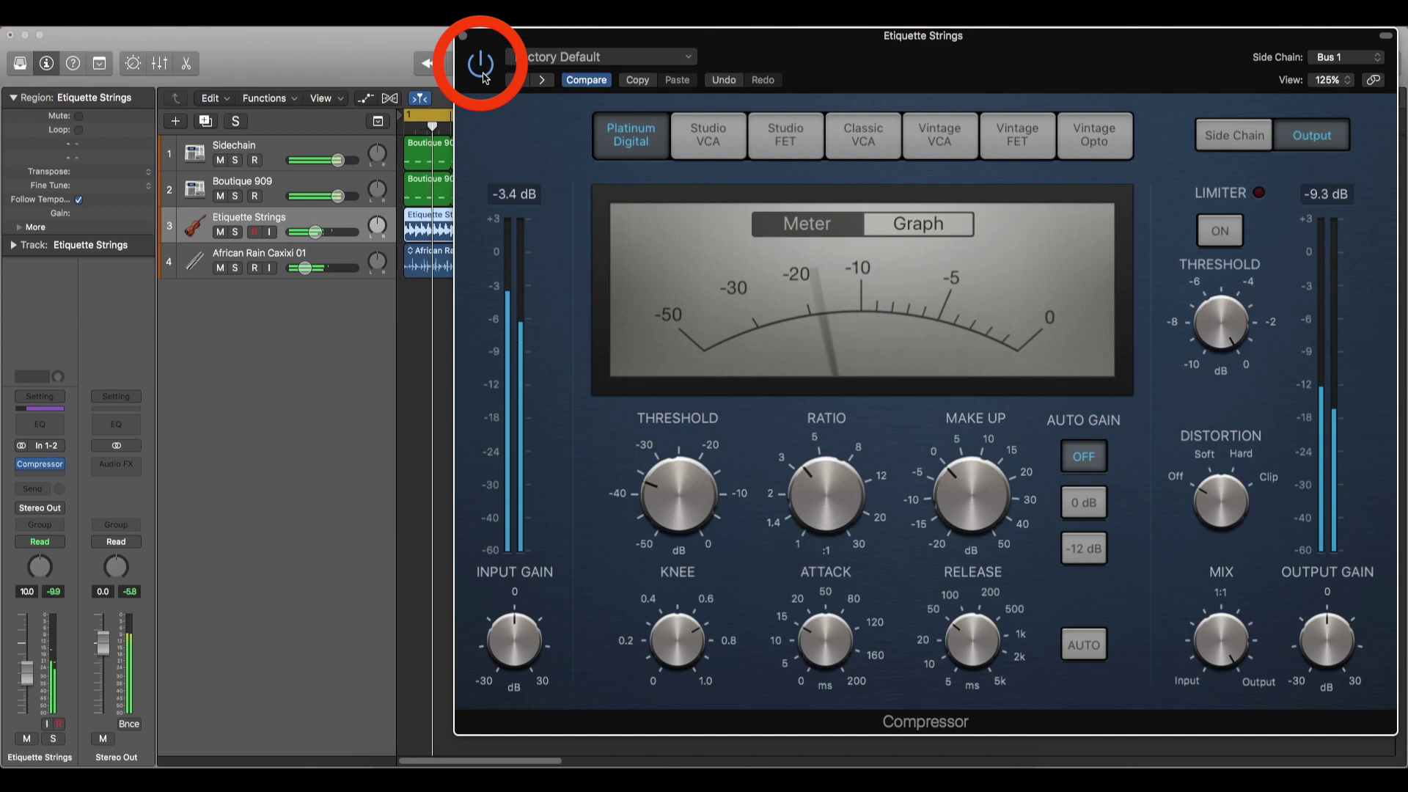